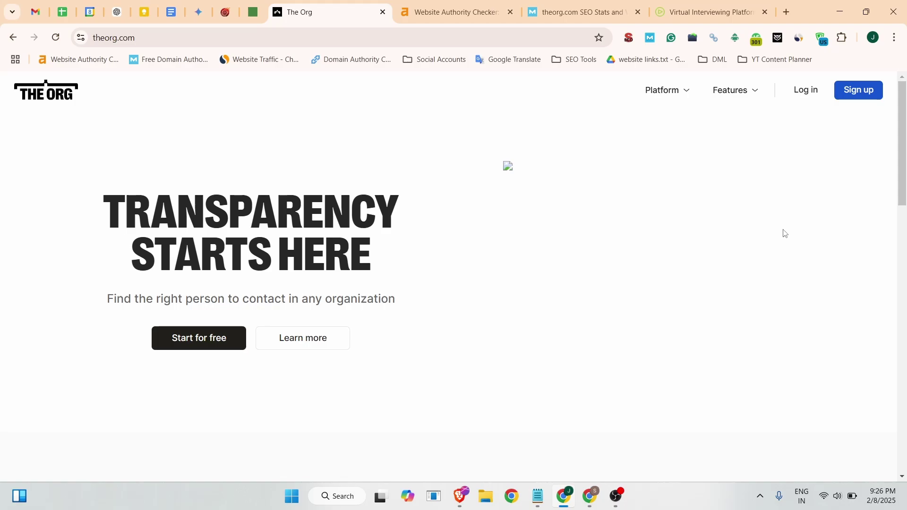
Scroll the theorg.com home page to the Explore our community company cards.
click(141, 34)
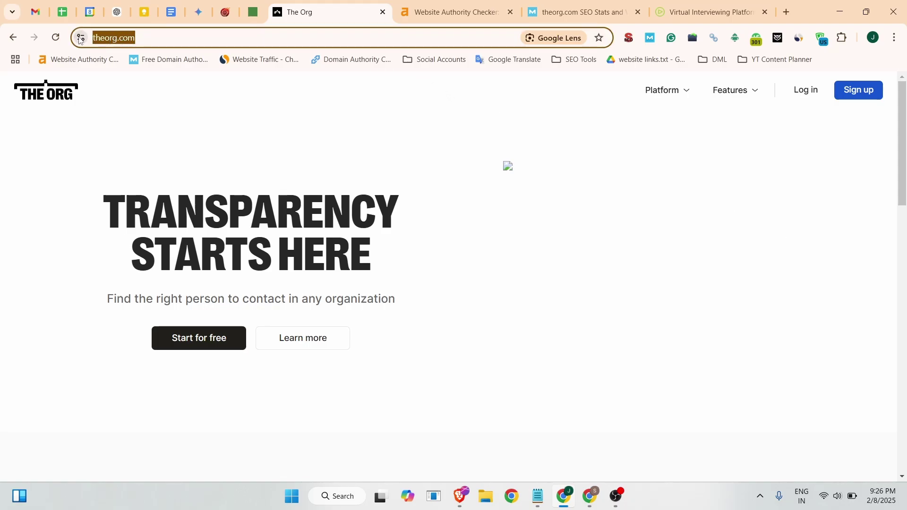
scroll(345, 245, down, 9)
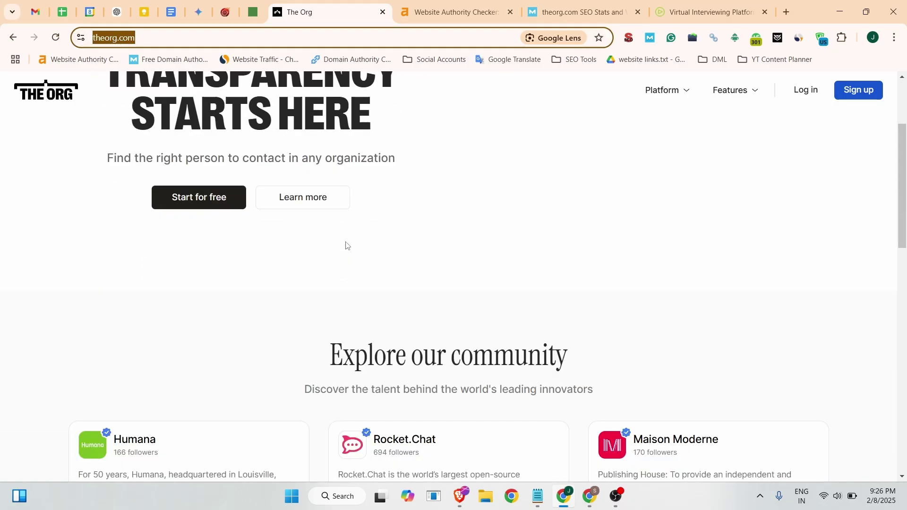
scroll(350, 239, up, 4)
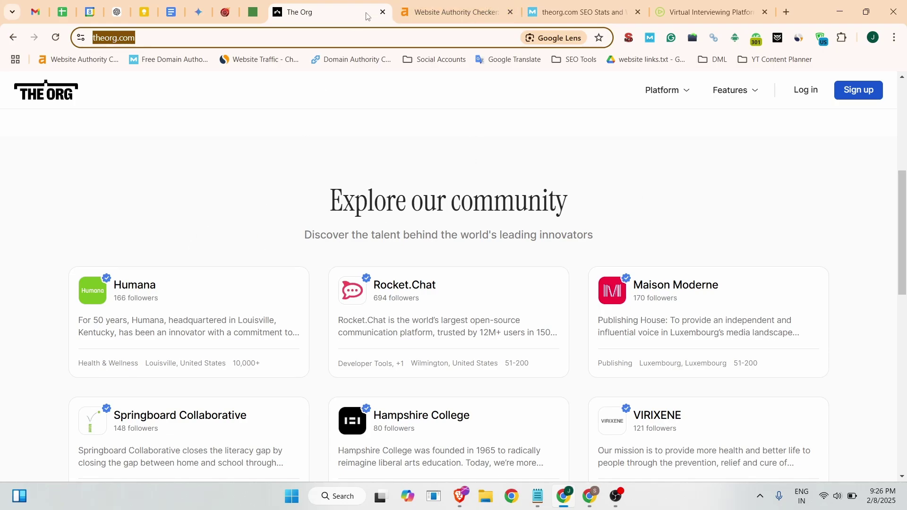
key(ctrl+Tab)
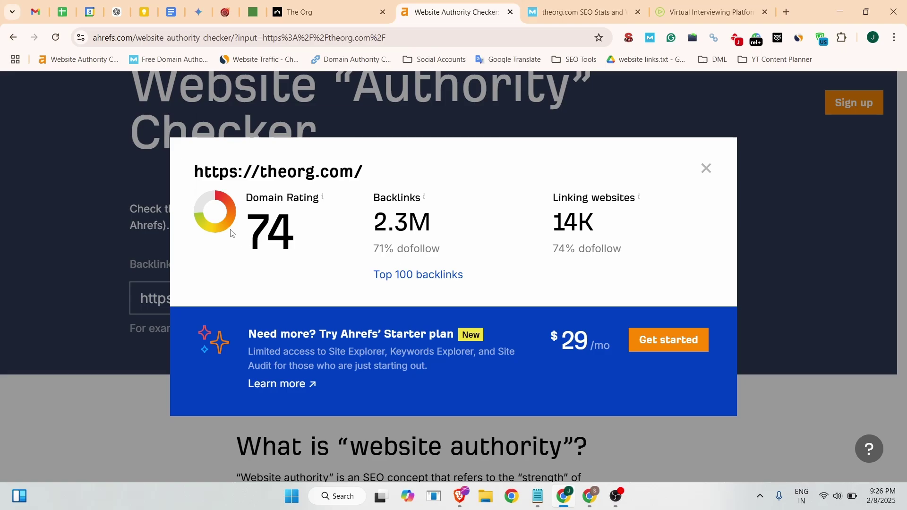
drag(235, 233, 292, 230)
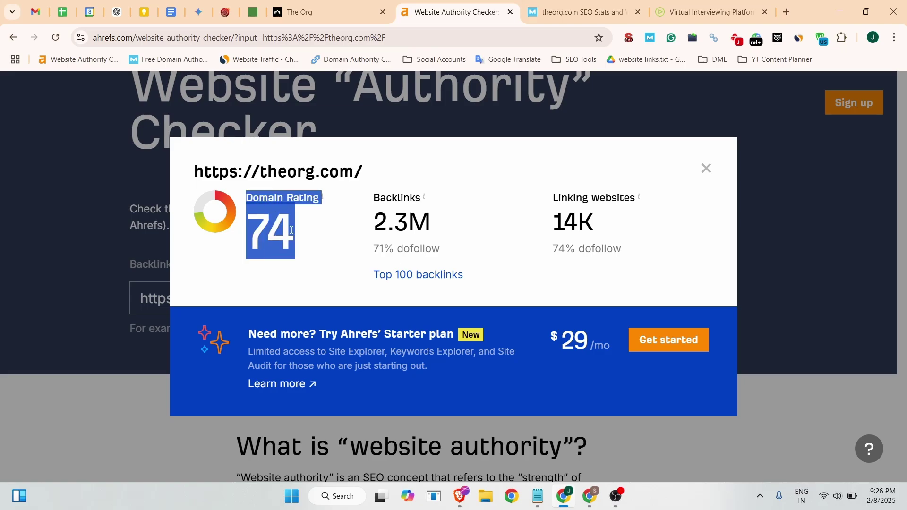
click(575, 6)
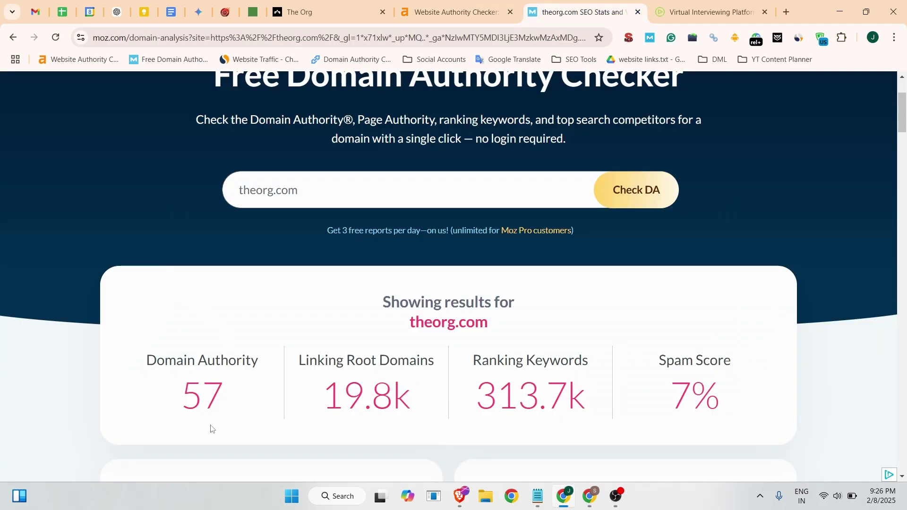
drag(183, 393, 230, 400)
double_click(689, 400)
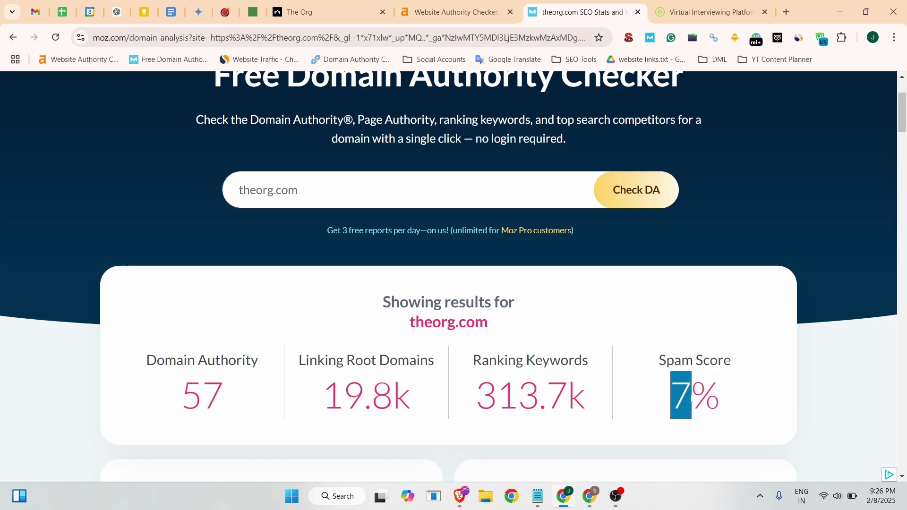
click(219, 222)
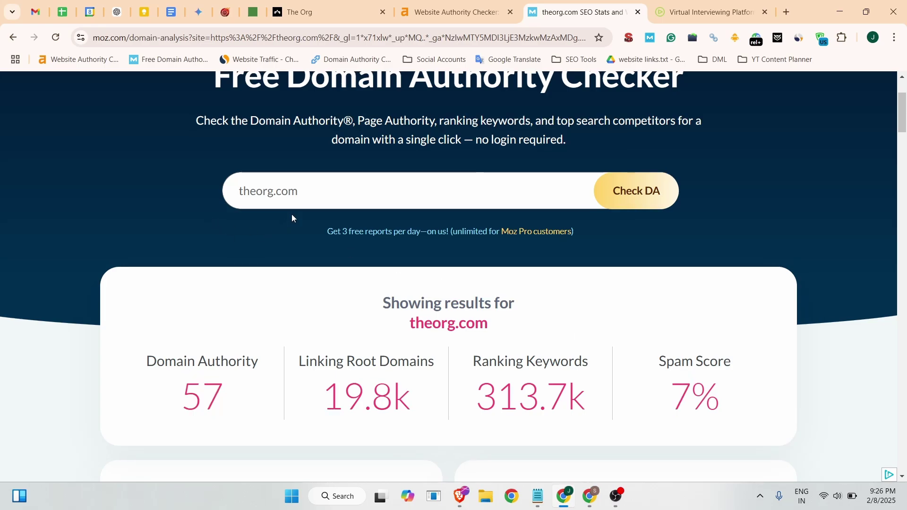
scroll(346, 114, up, 2)
click(347, 11)
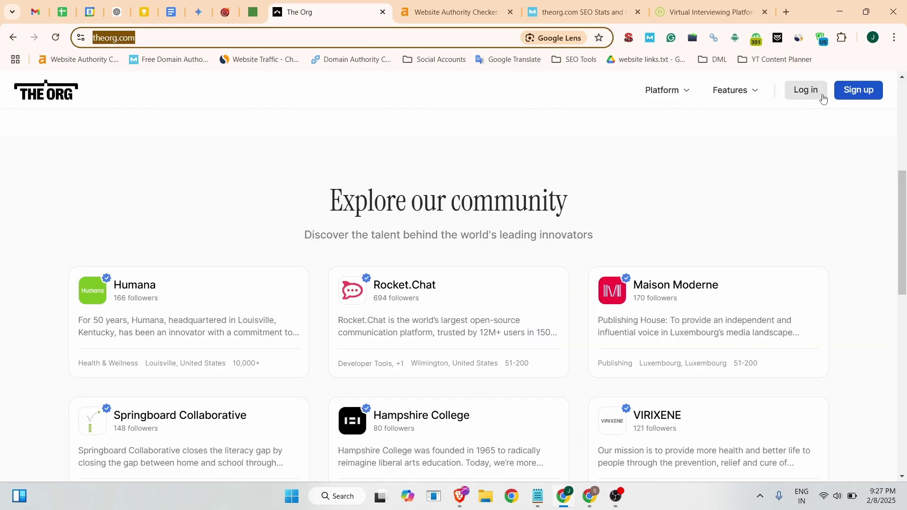
click(800, 40)
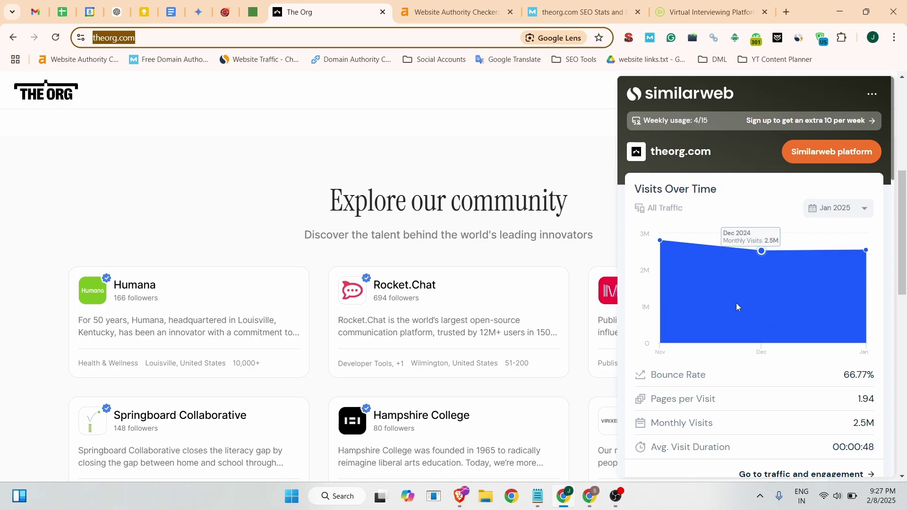
scroll(738, 307, down, 6)
scroll(737, 304, down, 8)
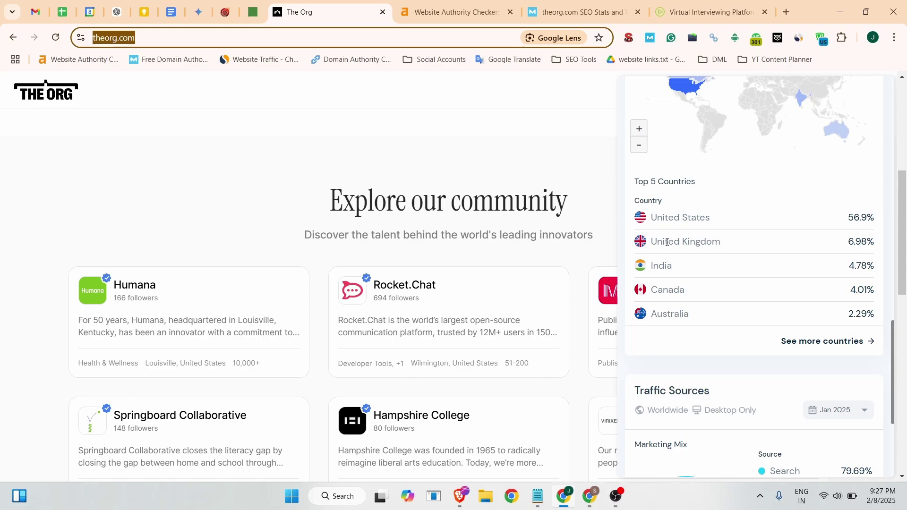
key(Escape)
scroll(814, 197, up, 10)
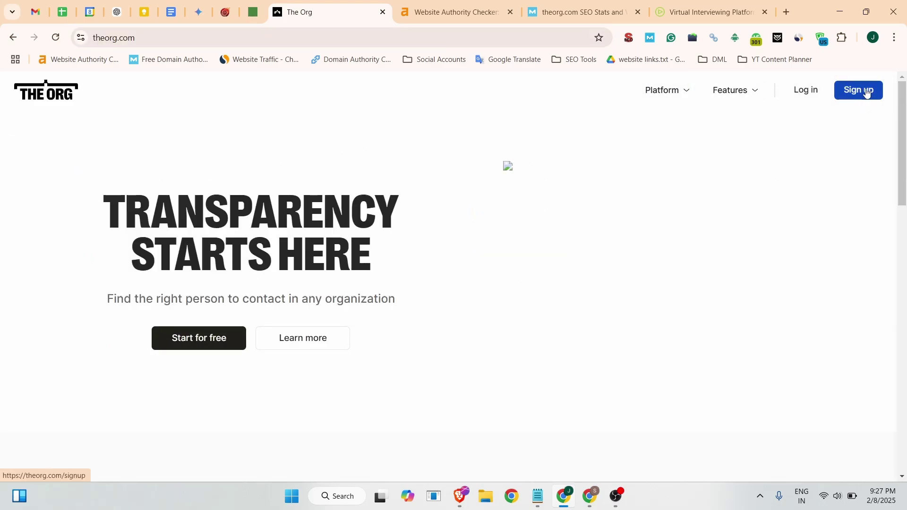
Start a new account sign-up using the saved Gmail address.
click(868, 93)
click(385, 218)
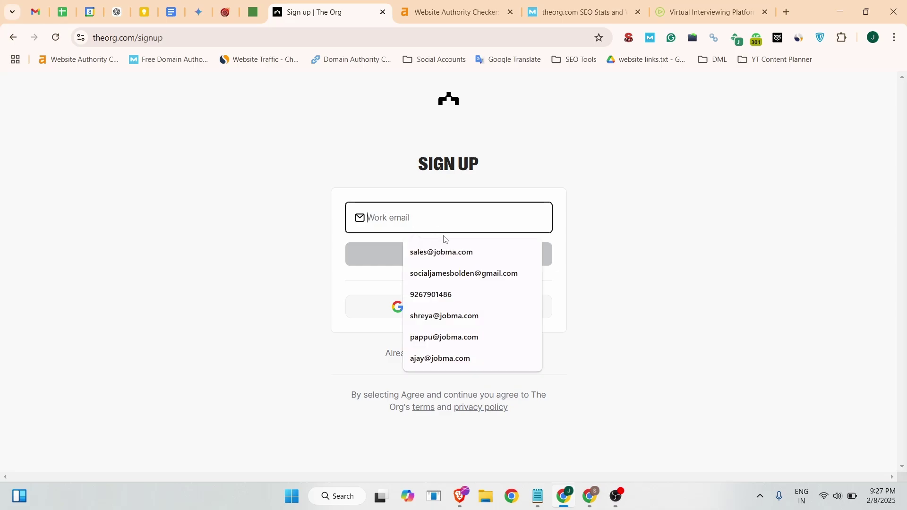
click(449, 273)
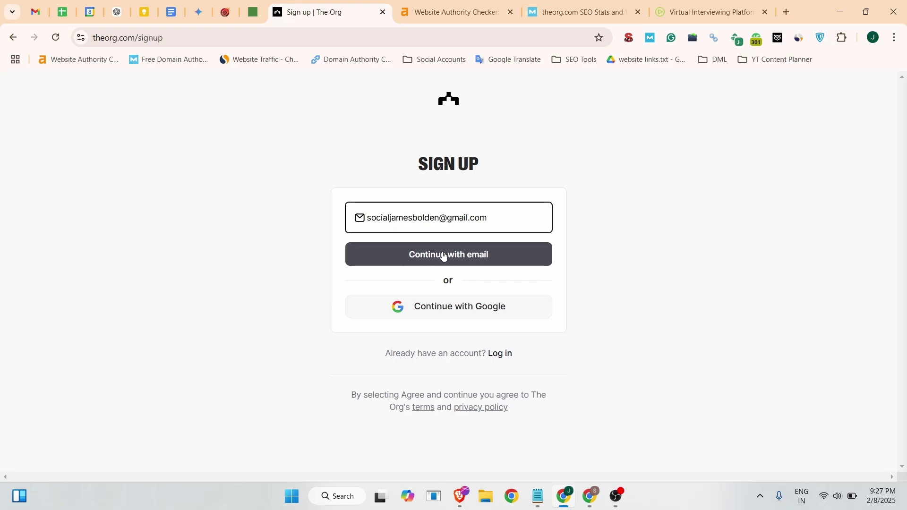
click(442, 253)
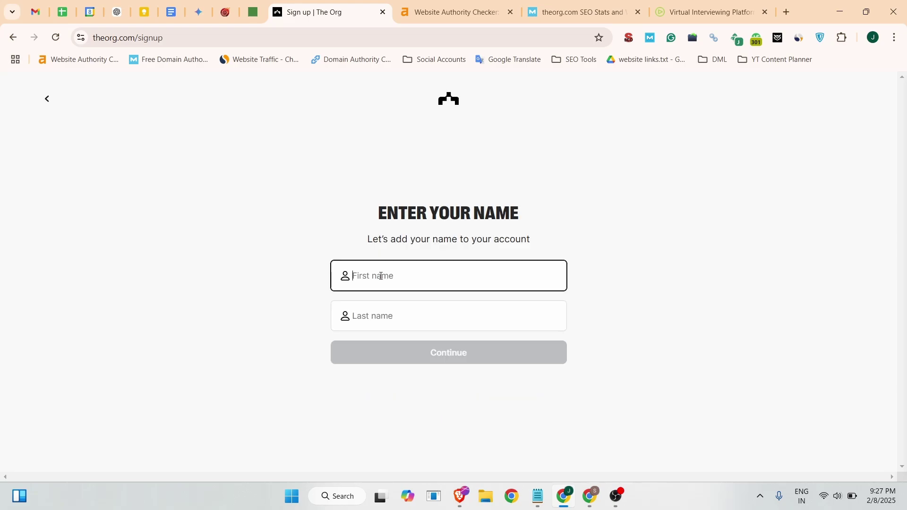
Enter the user's first and last name, then paste and submit the account password.
click(381, 316)
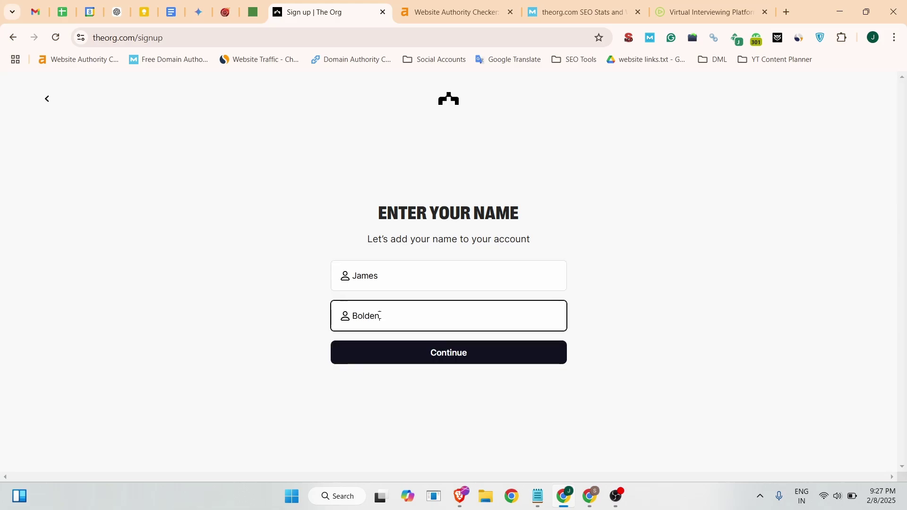
click(428, 357)
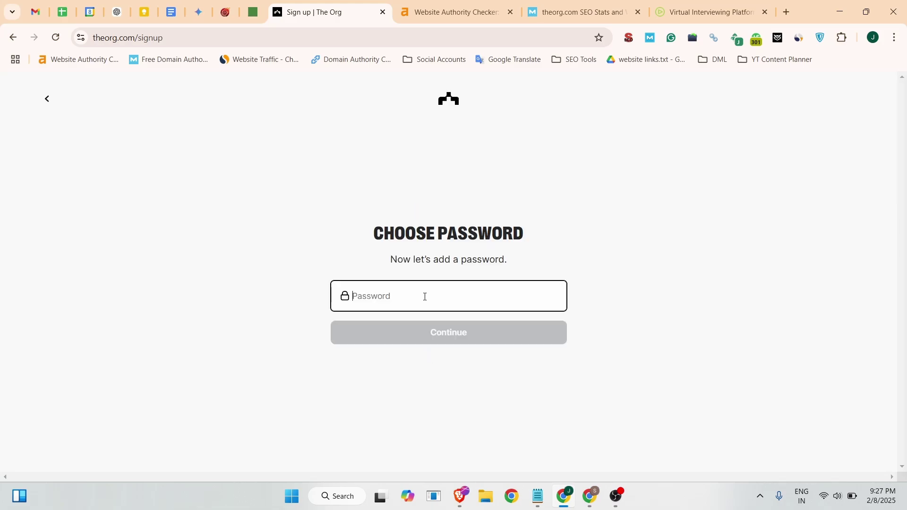
key(ctrl+v)
click(425, 349)
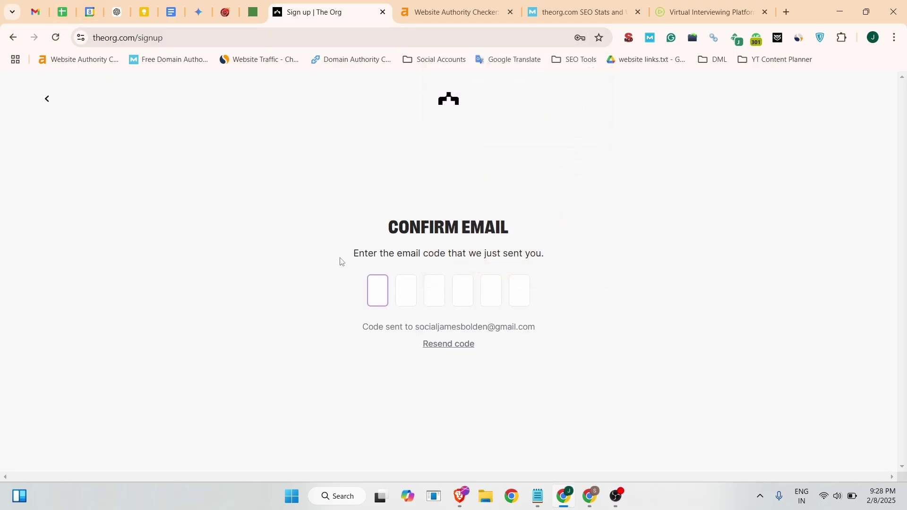
Copy the six-digit code from The Org's Gmail email and paste it into the confirmation page.
click(35, 11)
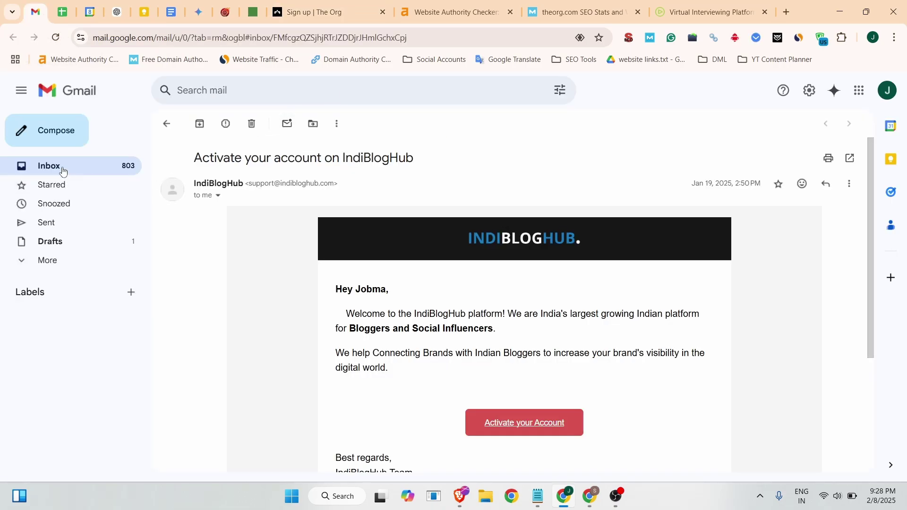
click(63, 171)
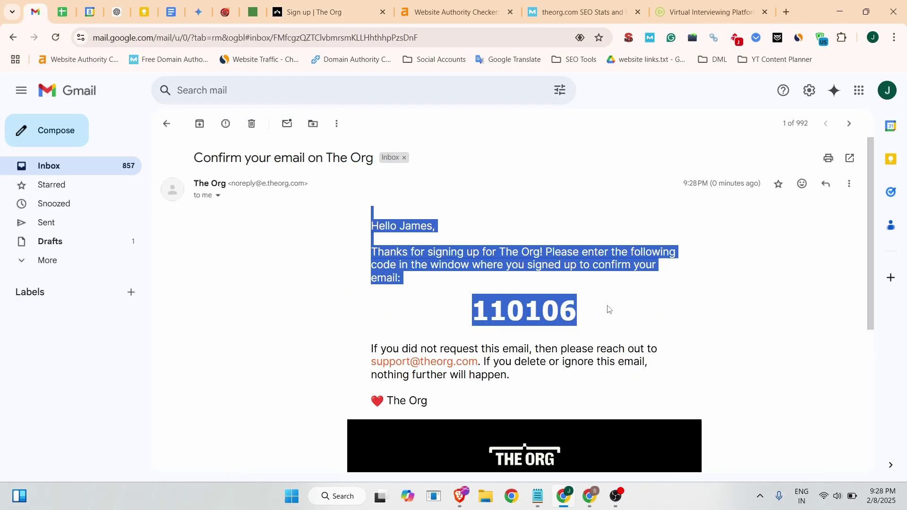
drag(581, 310, 477, 310)
key(ctrl+c)
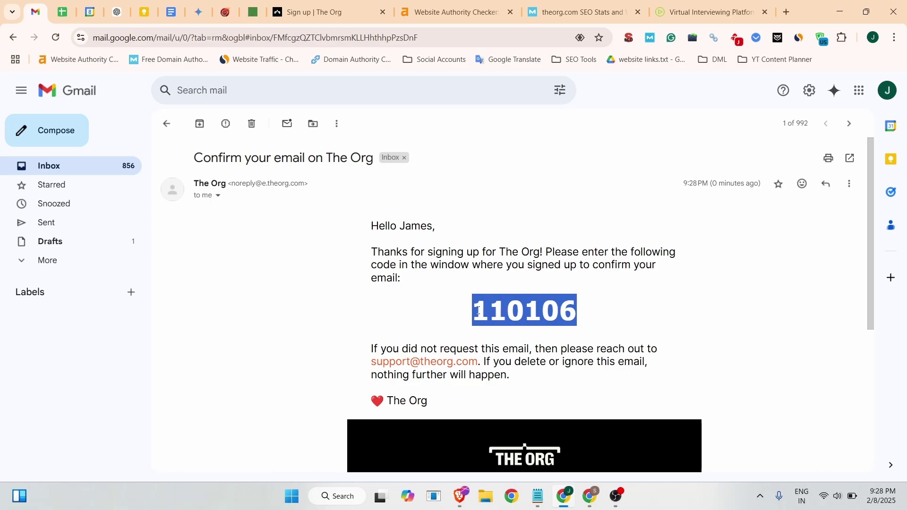
click(347, 18)
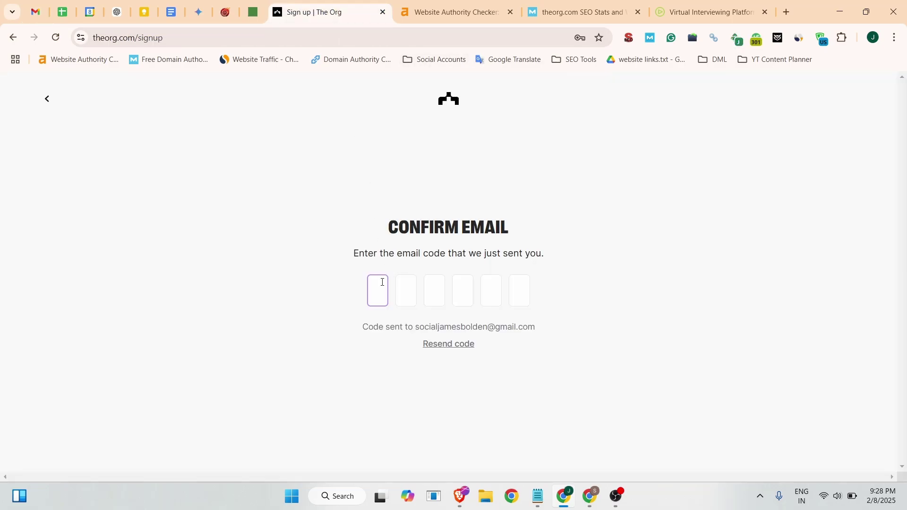
key(ctrl+v)
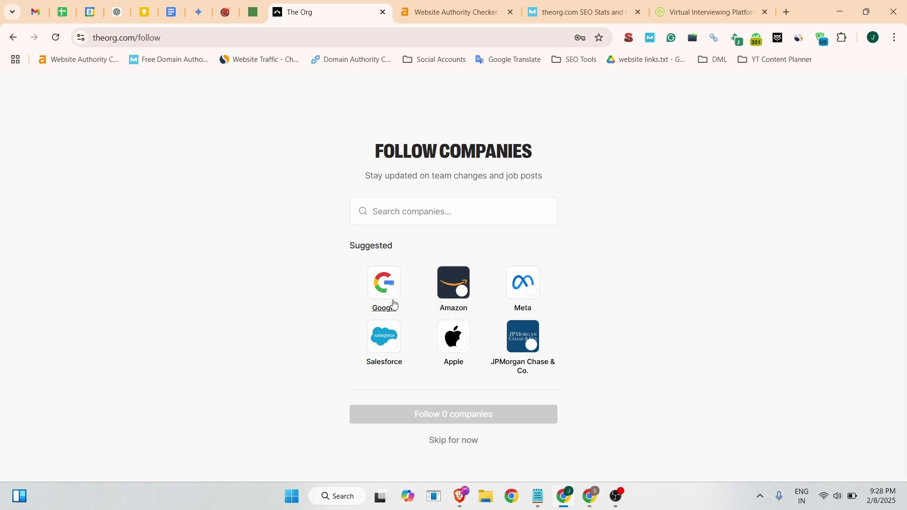
Follow Google and Amazon, then go to the community management page.
click(395, 305)
click(454, 286)
click(442, 420)
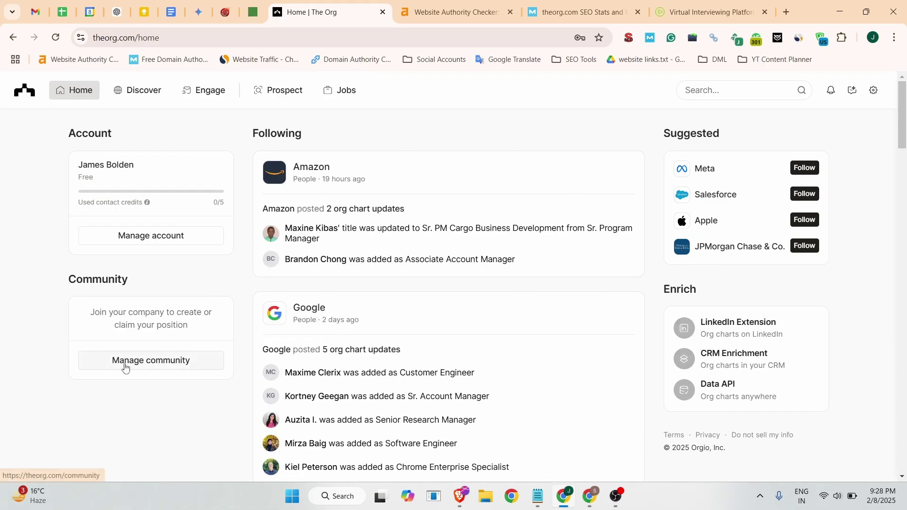
click(125, 368)
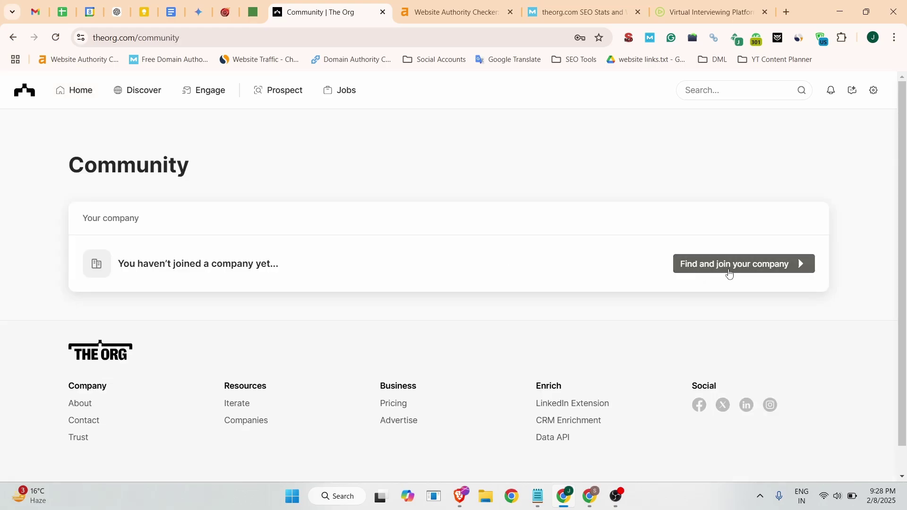
Search the company list for Jobma.
click(731, 274)
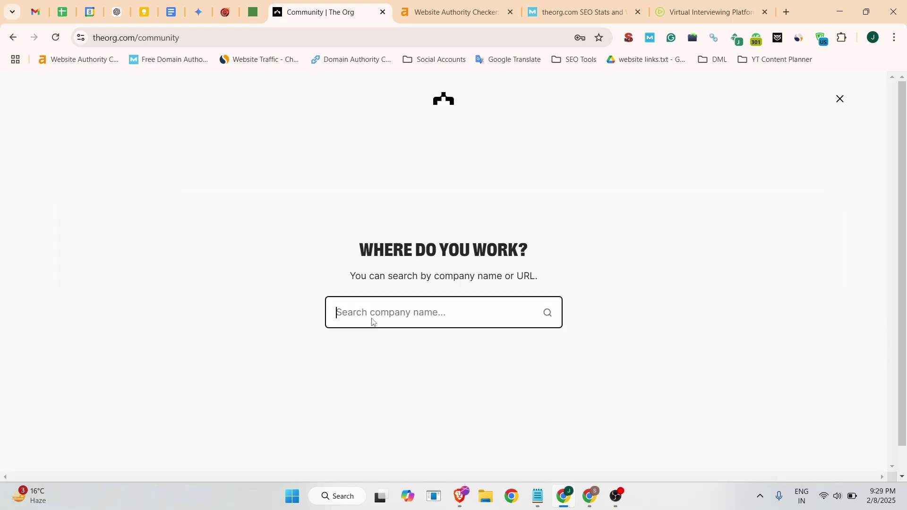
text(Jobma)
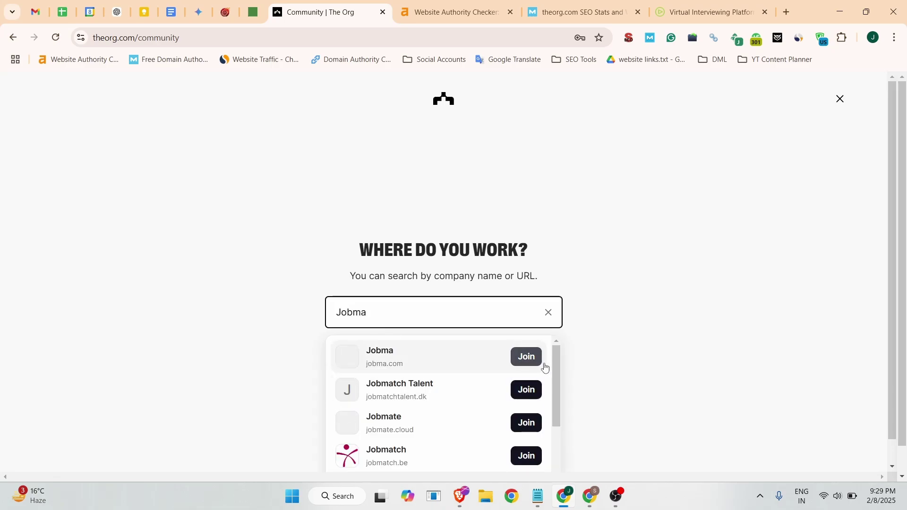
scroll(466, 391, down, 3)
scroll(467, 393, up, 1)
scroll(467, 392, up, 3)
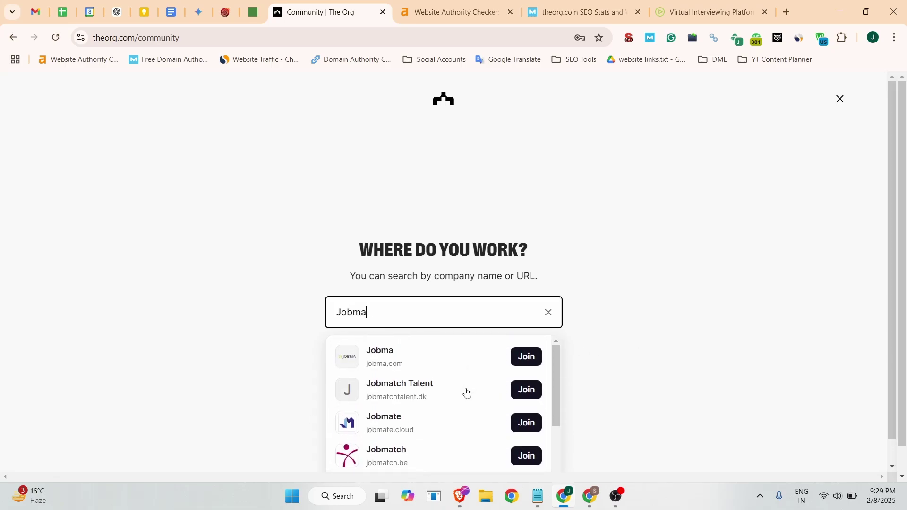
scroll(619, 336, down, 1)
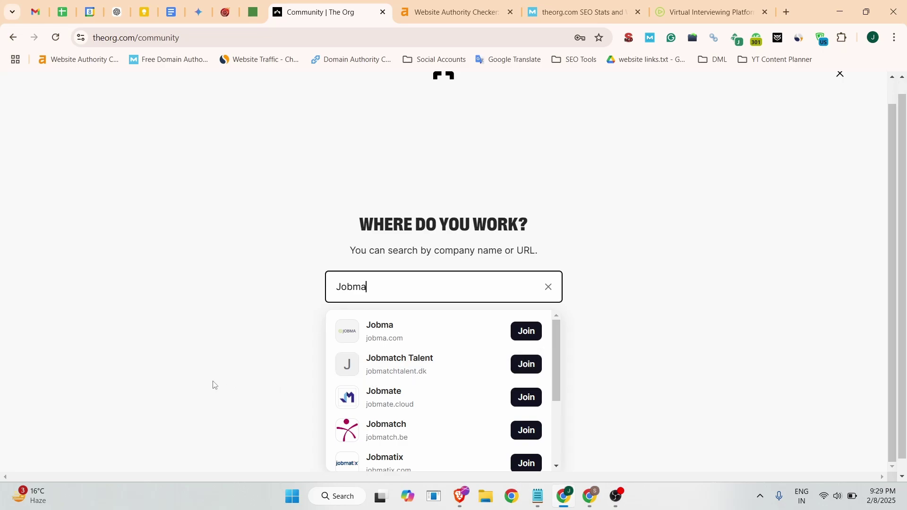
scroll(442, 401, down, 3)
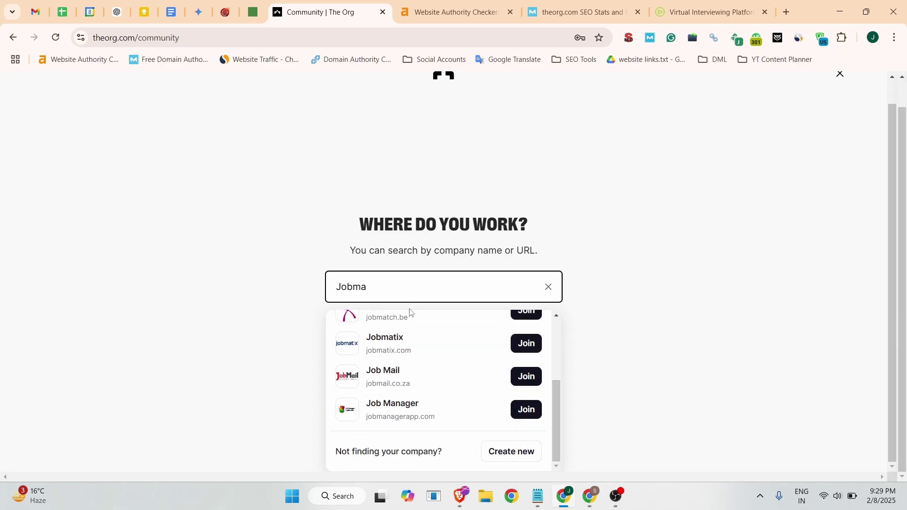
click(509, 451)
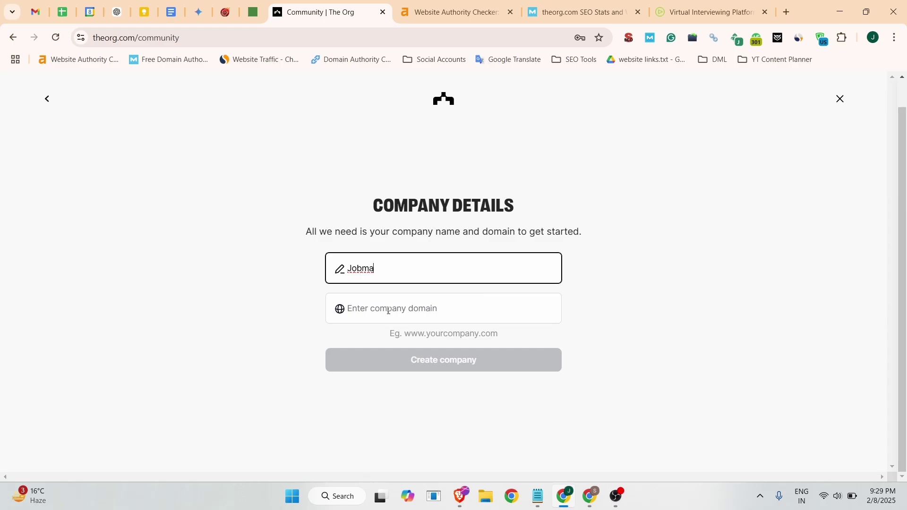
click(388, 311)
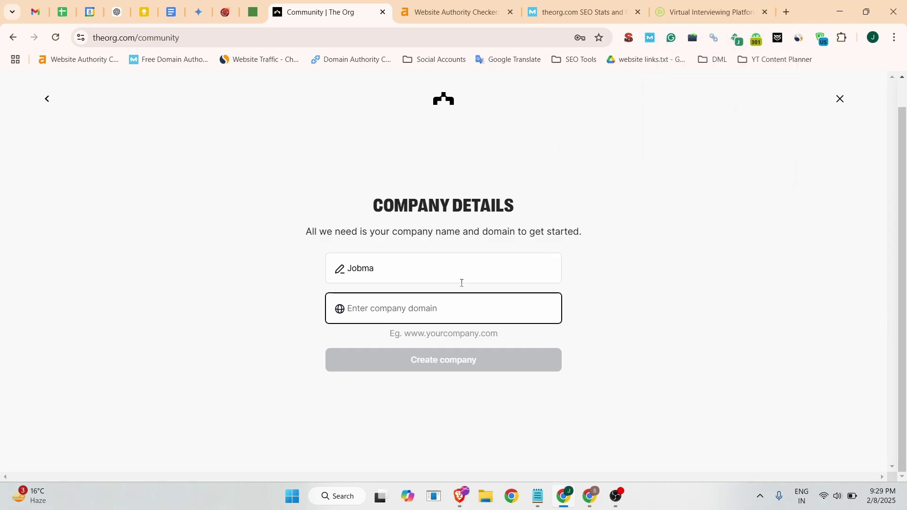
text(www.)
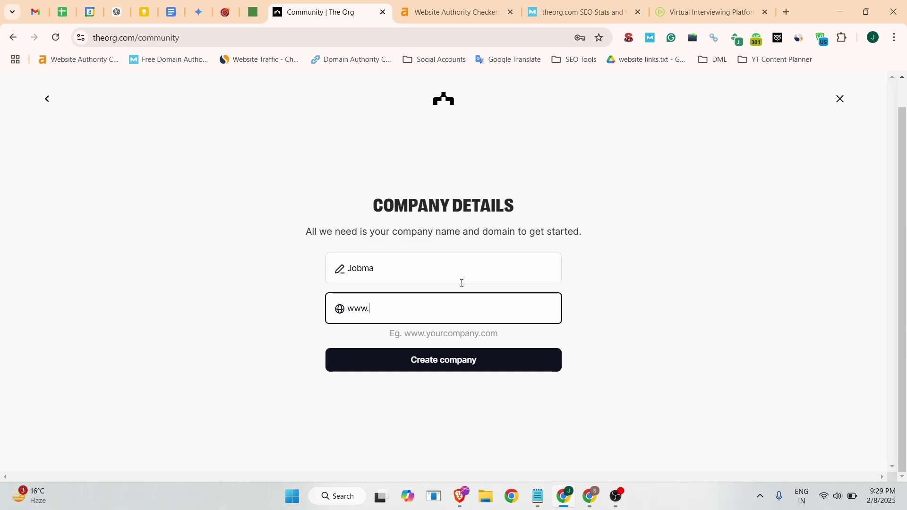
text(jobma.com)
click(434, 367)
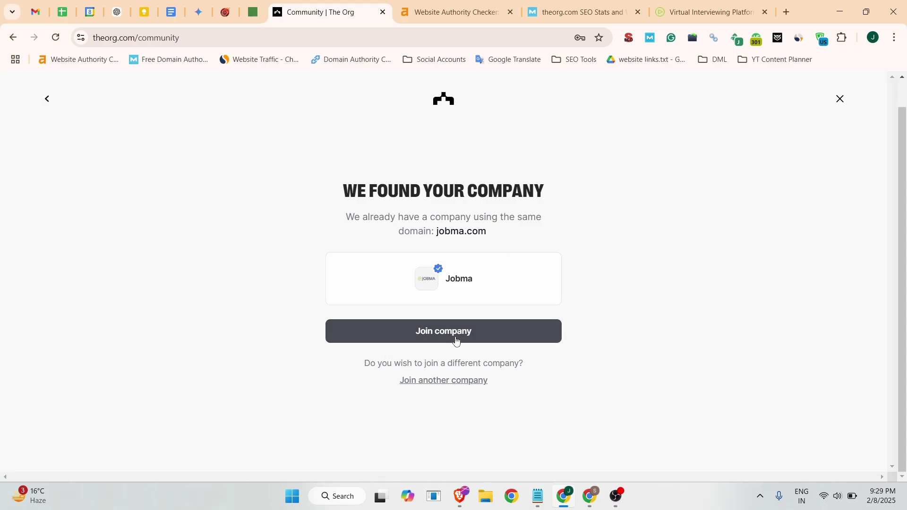
Join the verified Jobma company, replacing the Gmail address with the jobma.com work email.
click(456, 341)
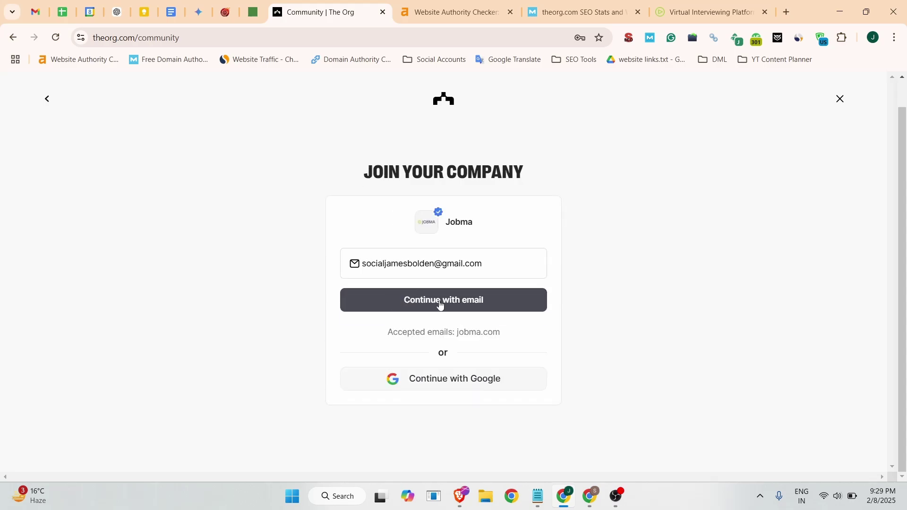
click(441, 304)
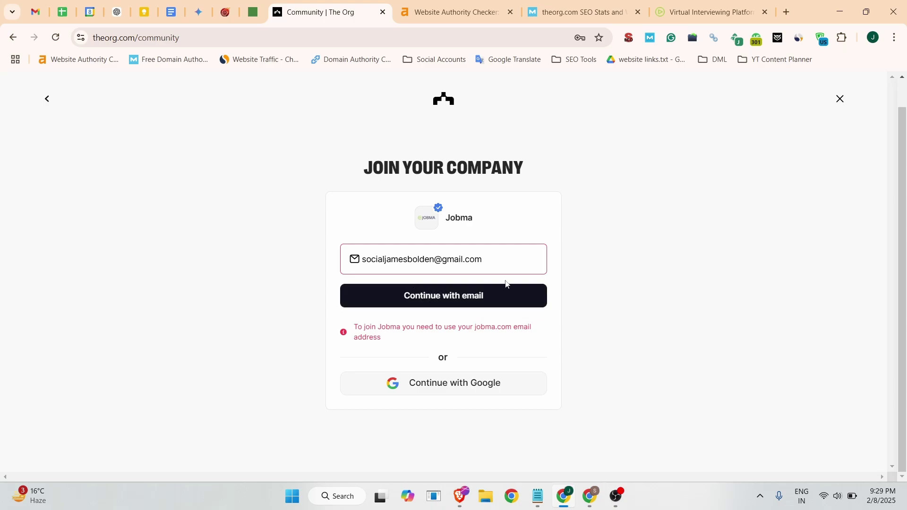
drag(498, 265, 356, 264)
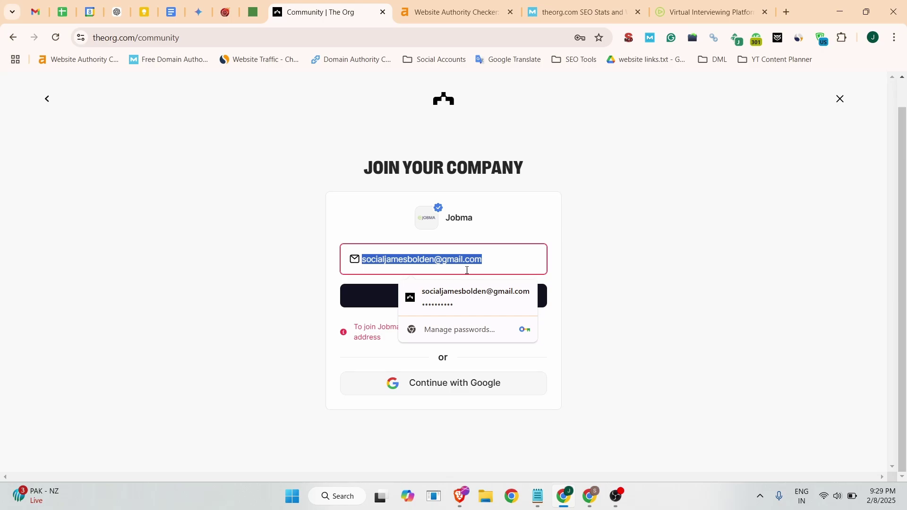
click(429, 264)
triple_click(453, 265)
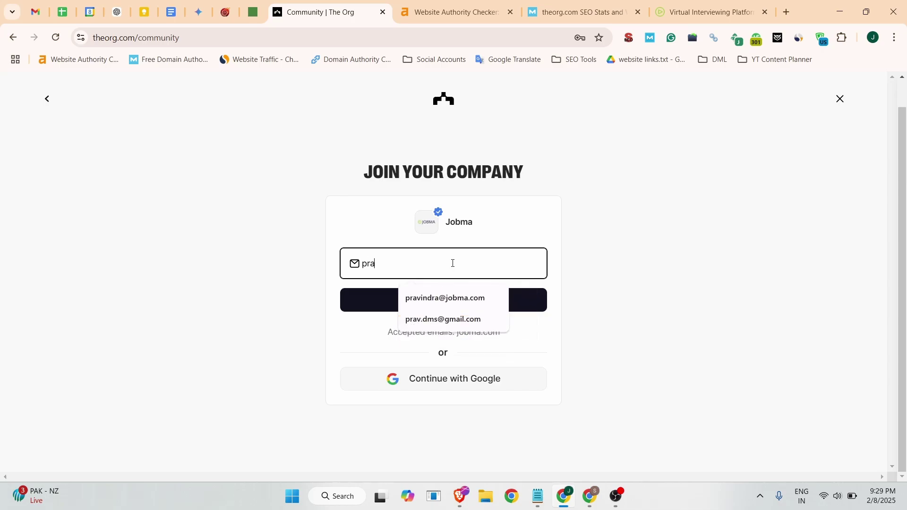
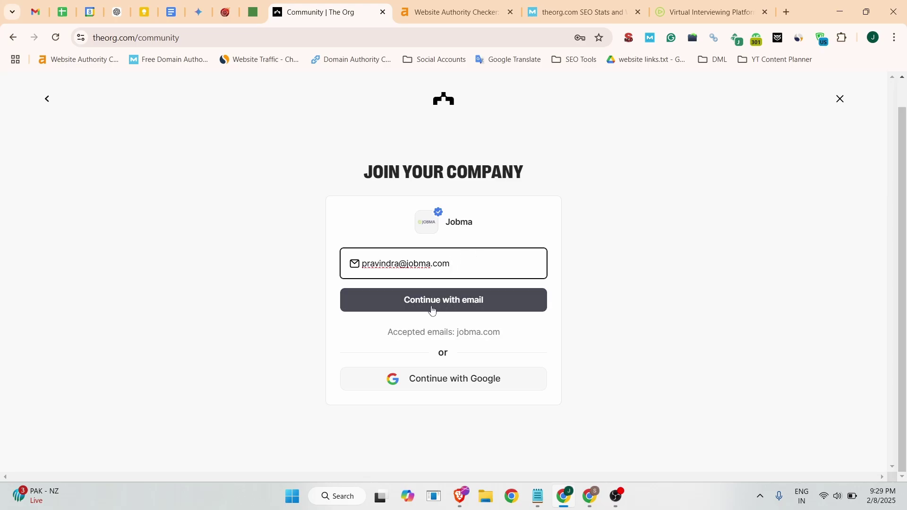
click(439, 301)
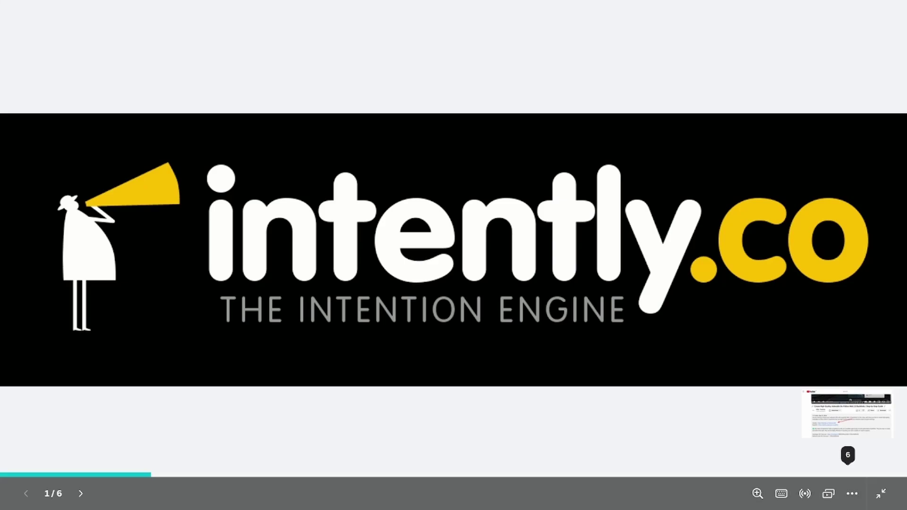
Advance the intently.co slideshow through slides 2 to 6.
key(Right)
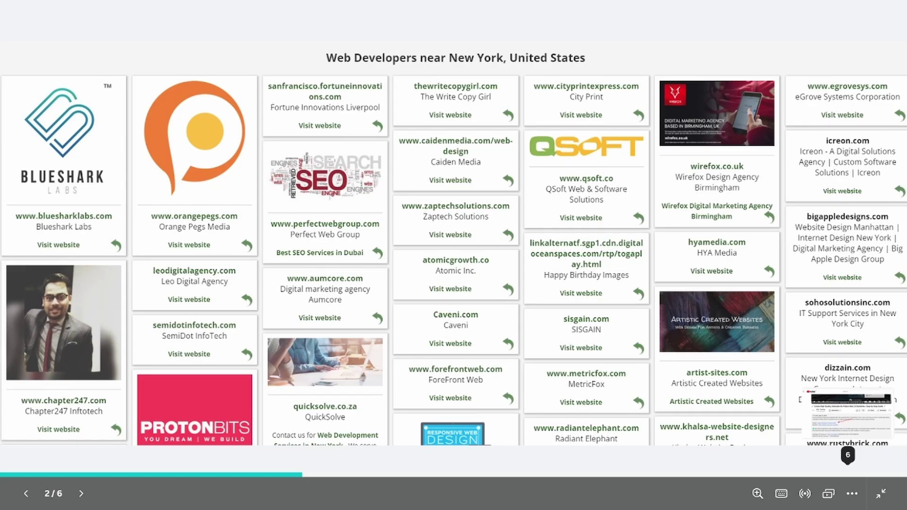
key(Right)
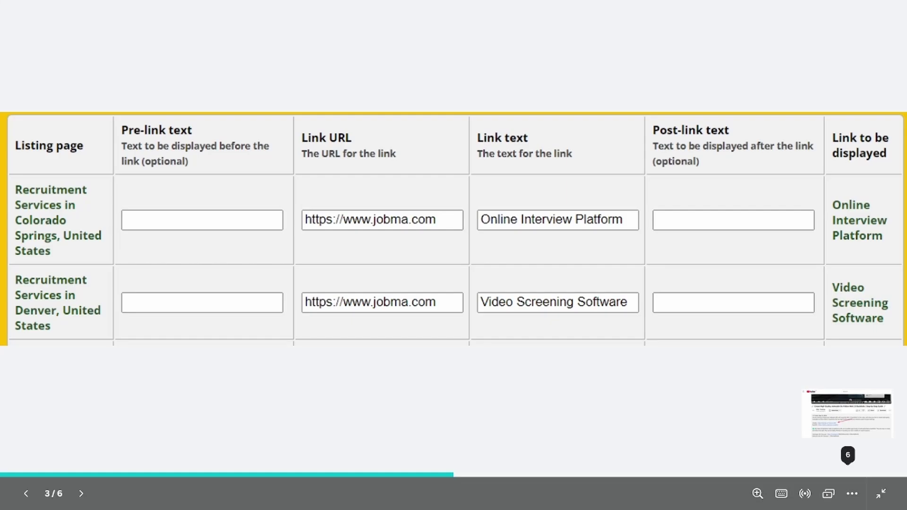
key(Right)
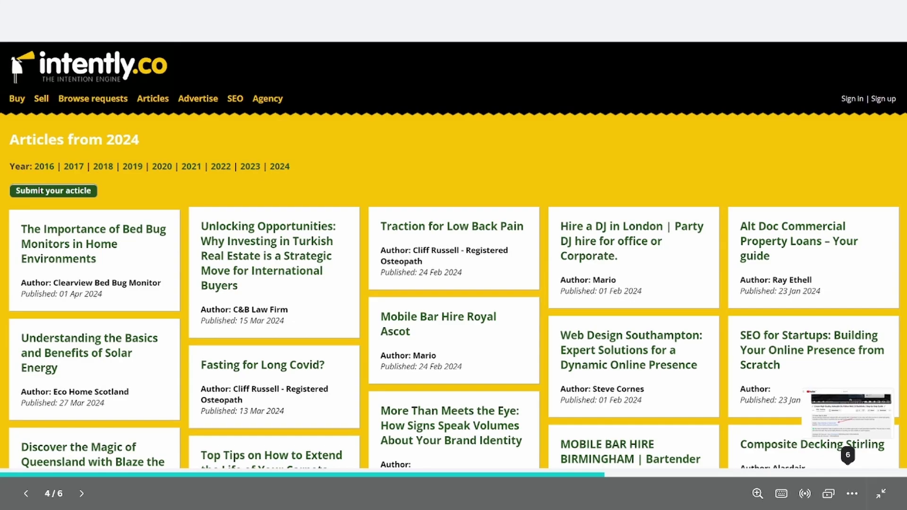
key(Right)
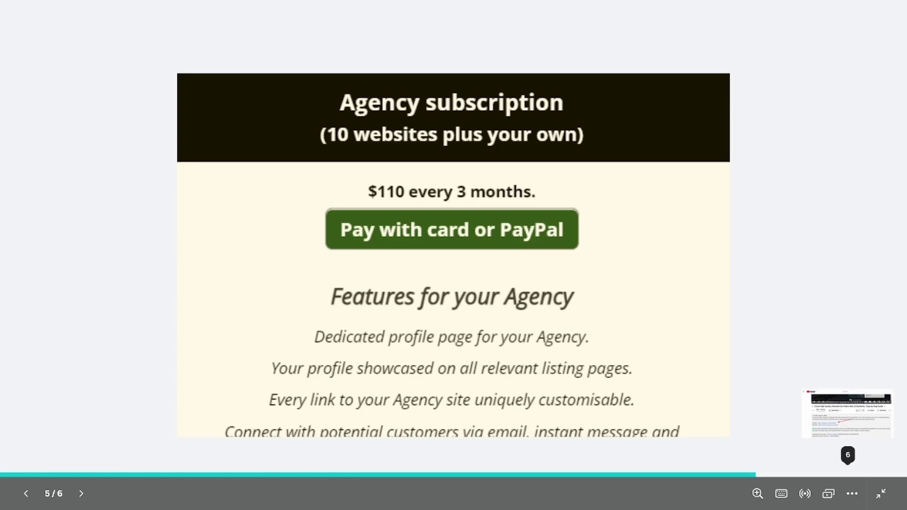
key(Right)
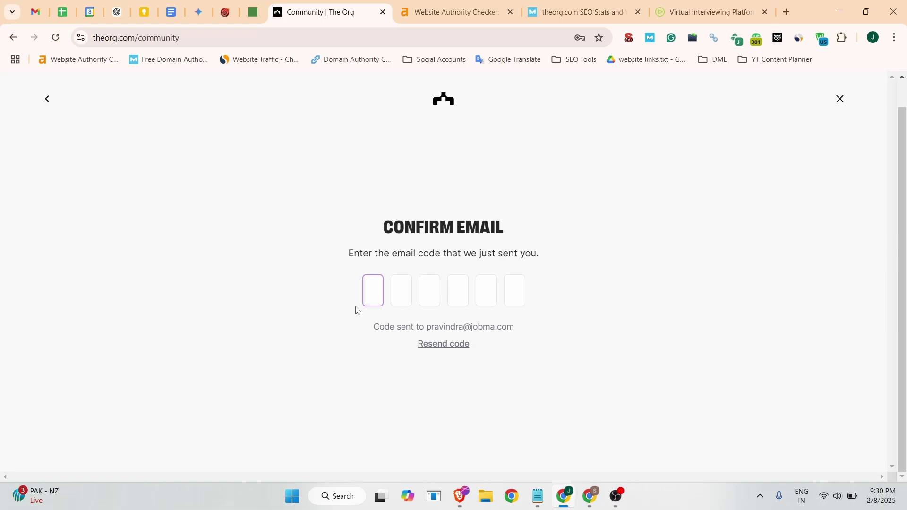
In the jobma.com Chrome profile, select the code in the 'Pin to join Jobma on The Org' email.
click(874, 38)
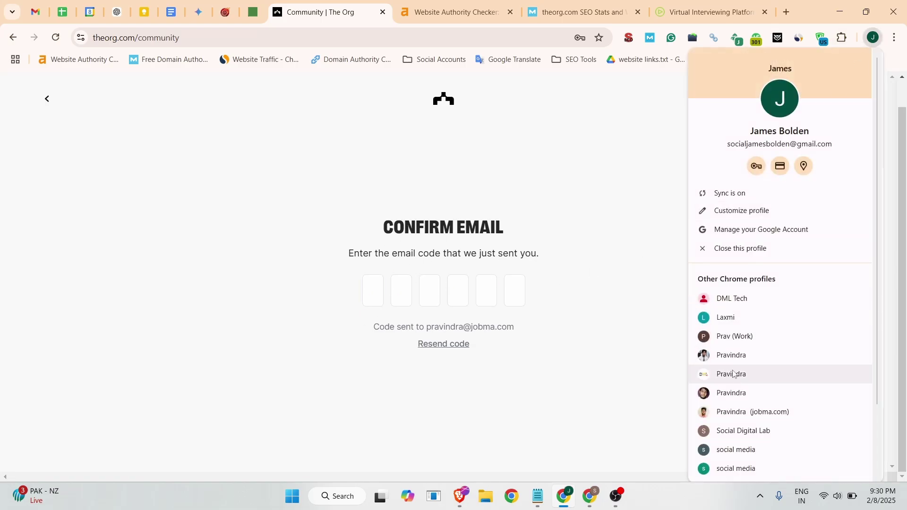
click(738, 374)
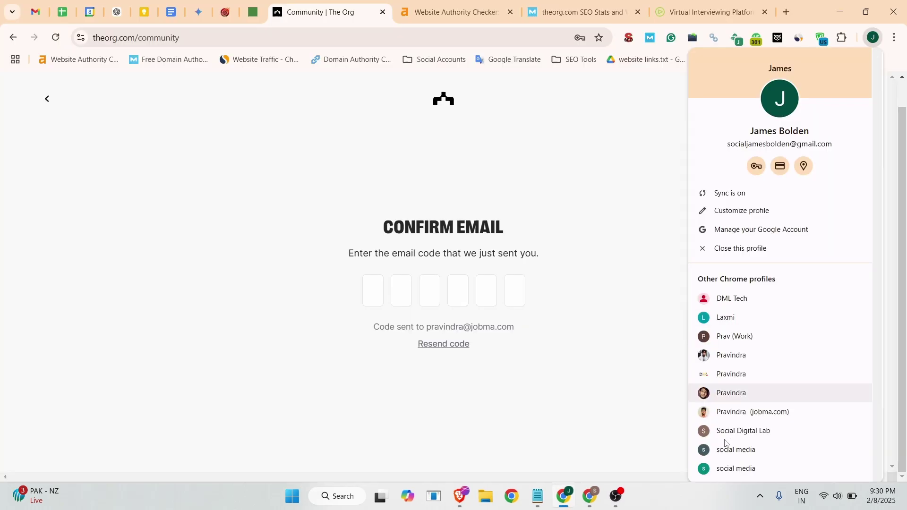
click(746, 412)
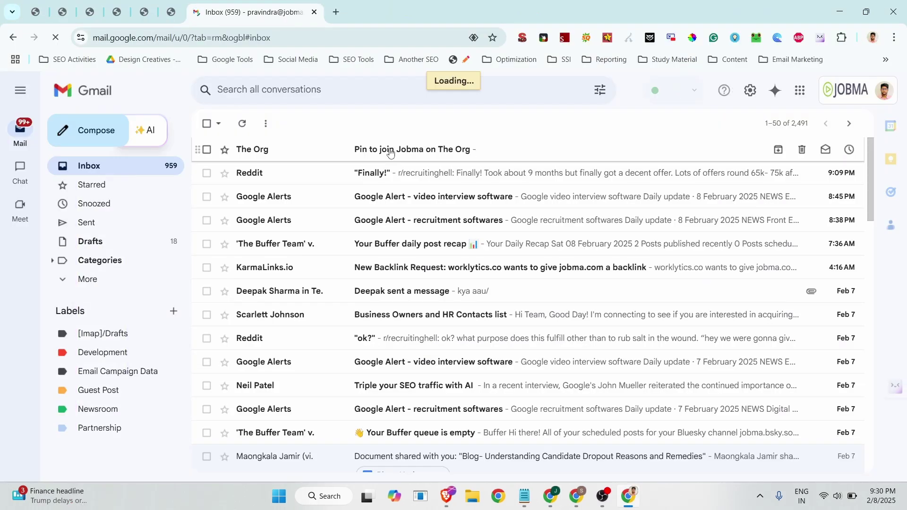
click(390, 151)
scroll(390, 189, down, 5)
drag(497, 220, 598, 217)
key(ctrl+c)
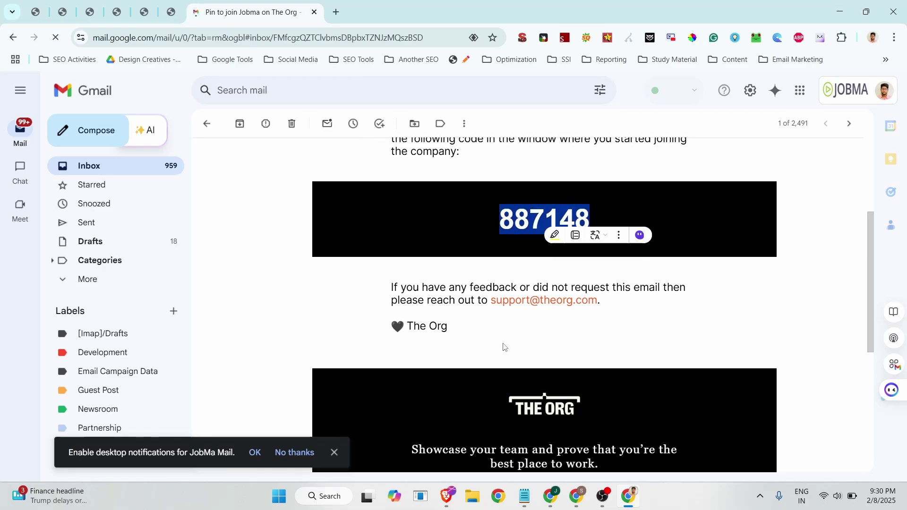
Paste the verification code, set job title 'Sr. SEO Executive', and choose Everyone else.
click(552, 505)
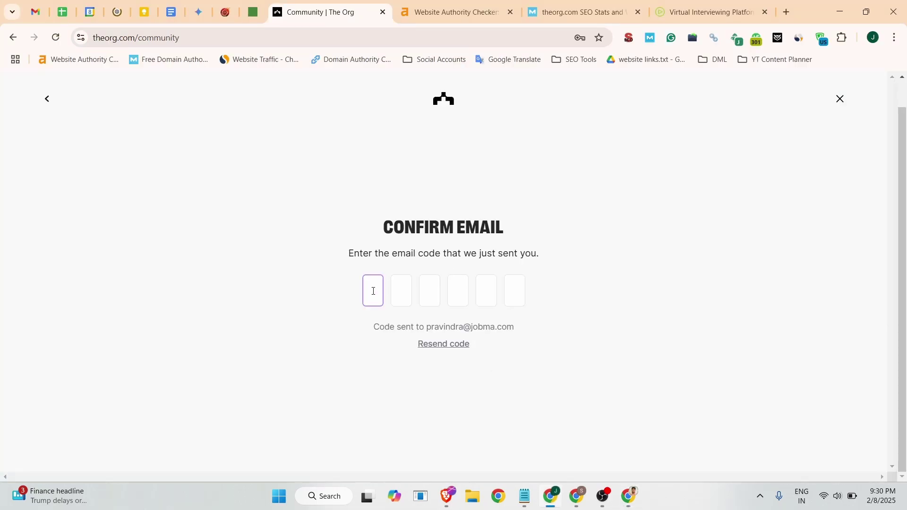
key(ctrl+v)
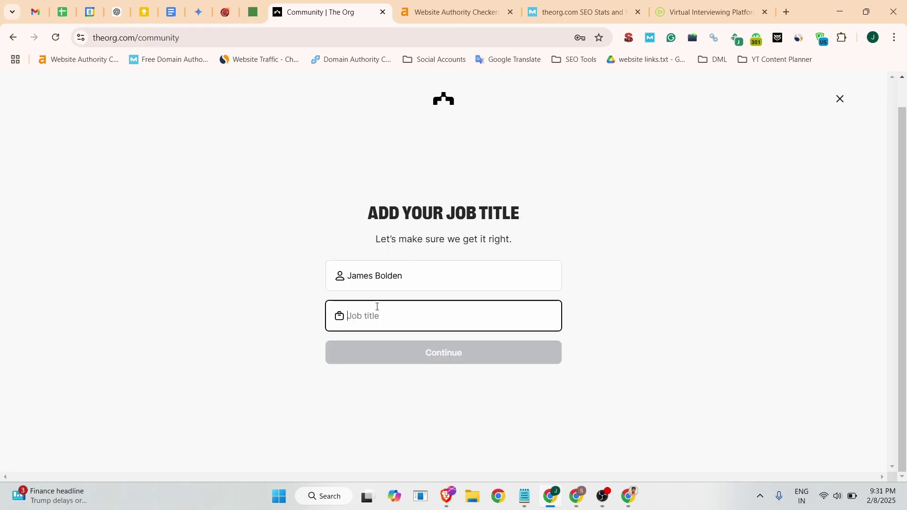
text(Sr. SEO E)
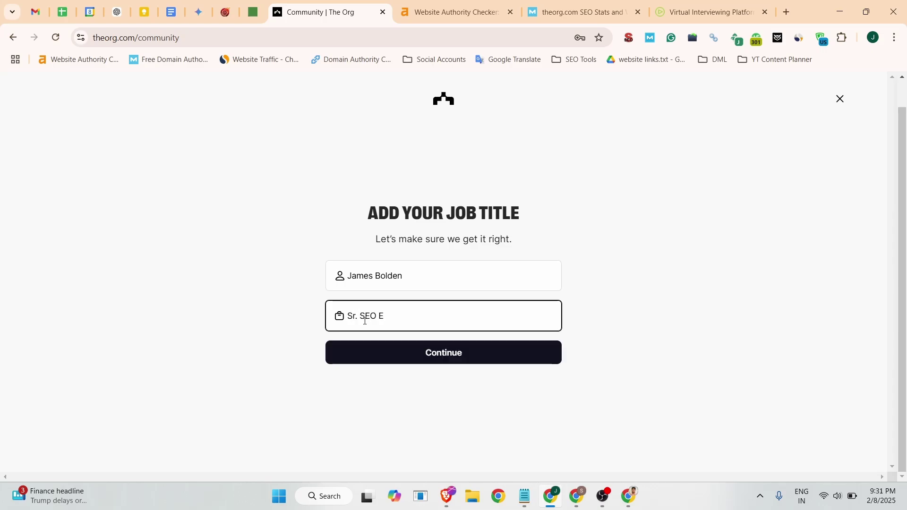
text(xecutive)
click(471, 352)
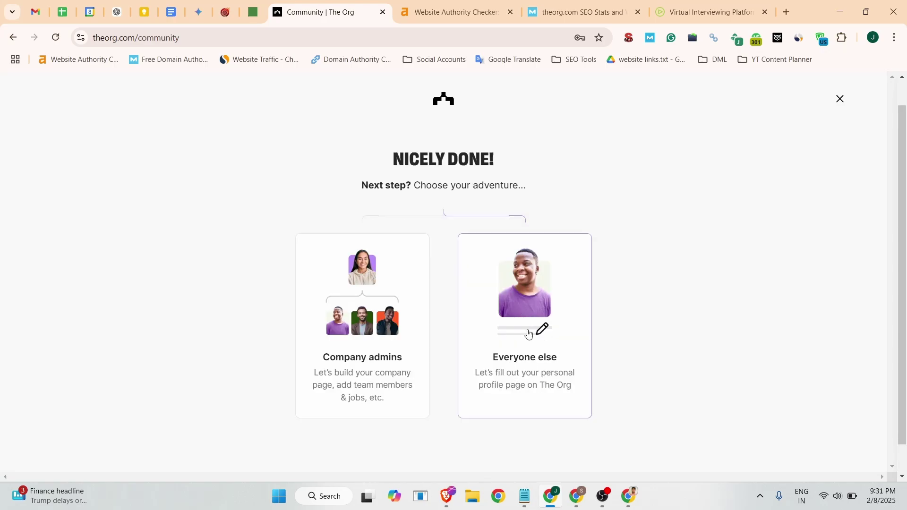
click(543, 328)
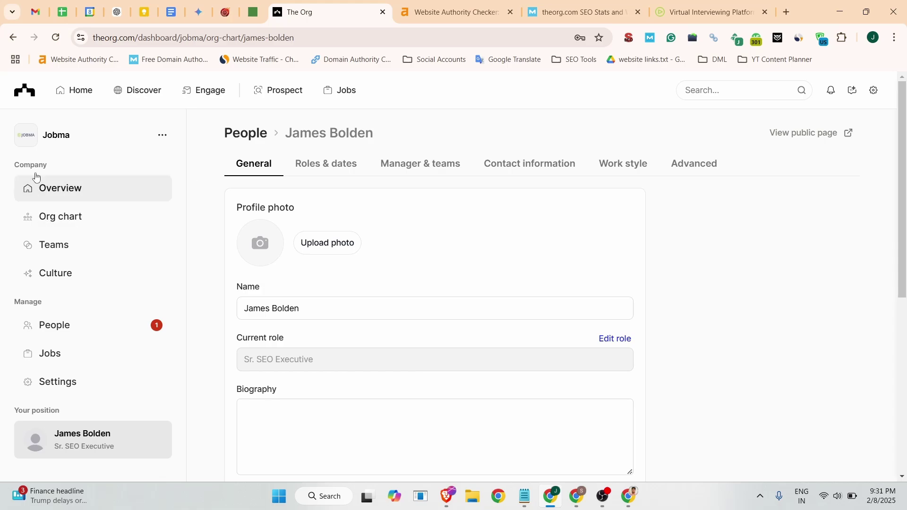
View Jobma's public company page in a new tab, then open Jobma's company Settings.
middle_click(63, 138)
click(448, 5)
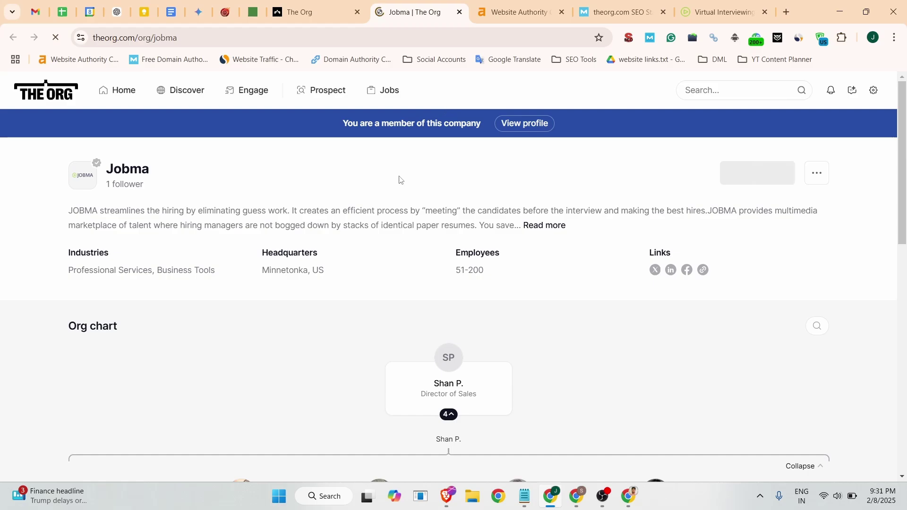
click(319, 4)
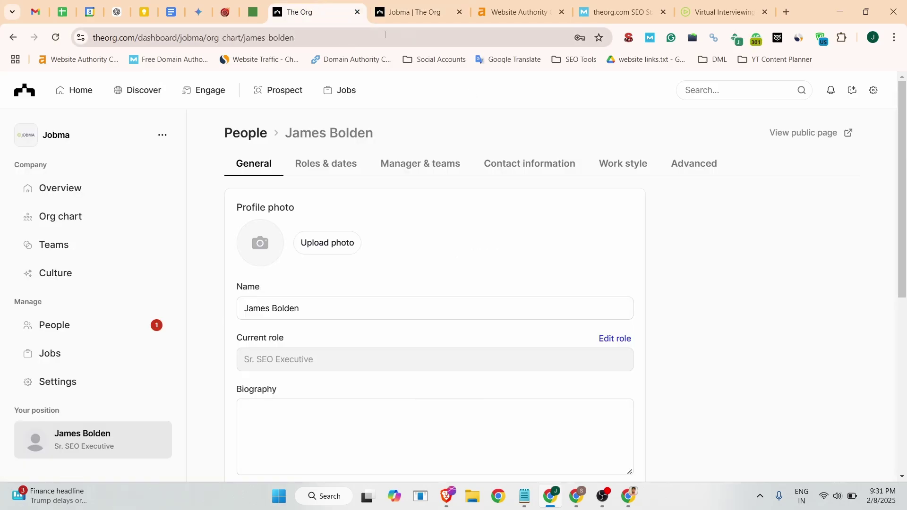
click(85, 383)
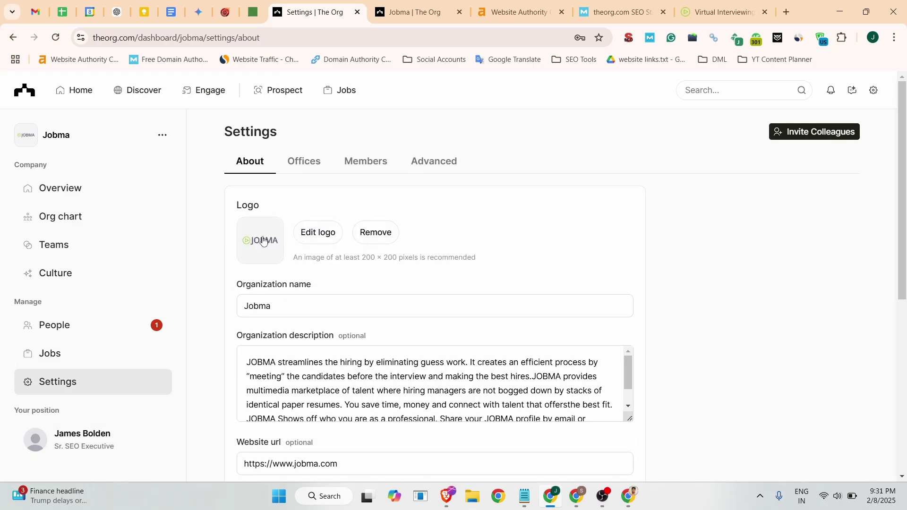
Select text in Jobma's organization name and old description fields to prepare the replacement.
drag(279, 310, 244, 304)
click(280, 306)
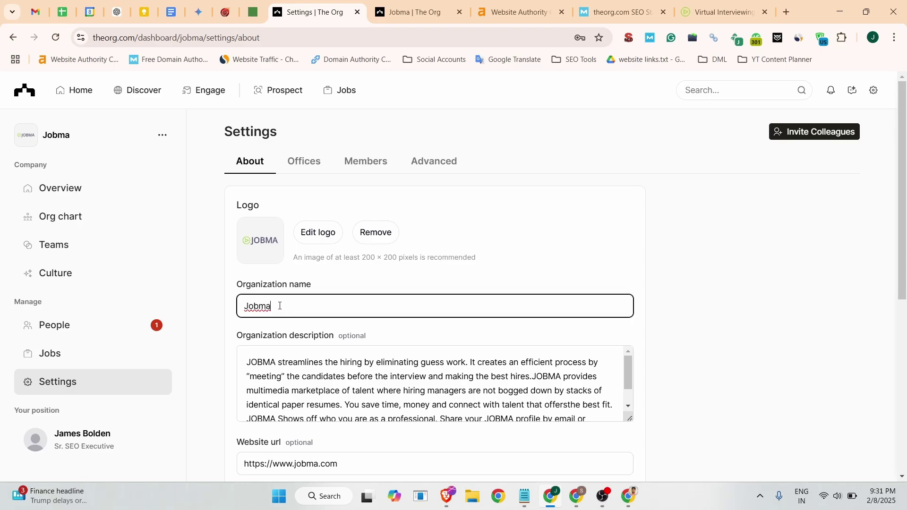
scroll(821, 237, down, 2)
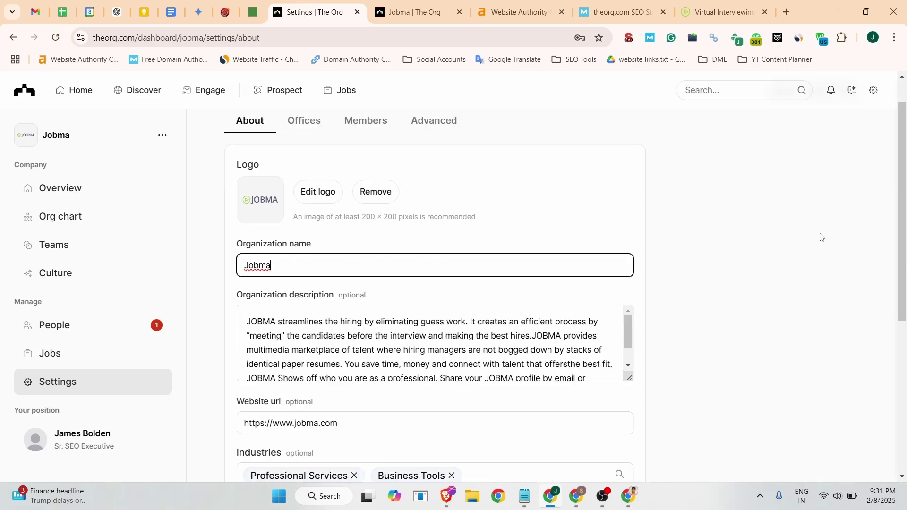
double_click(337, 273)
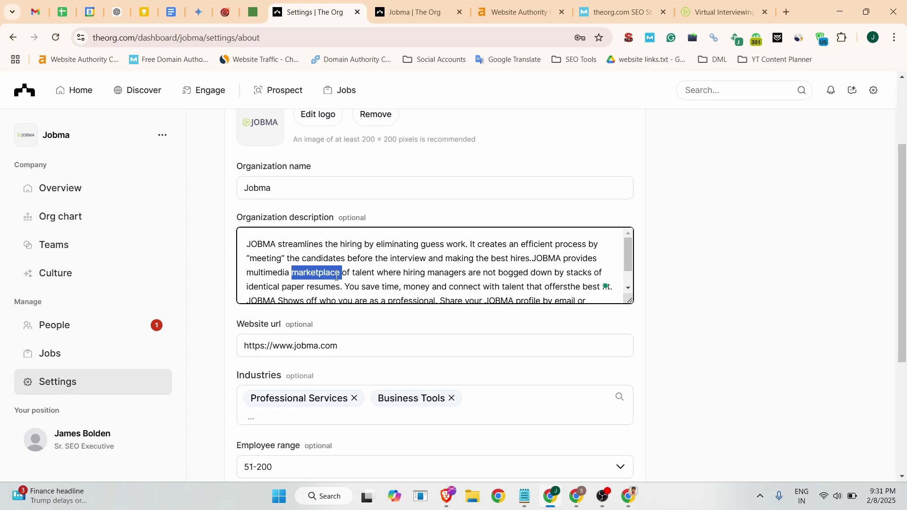
Bring the new AI video interviewing About text from the Business Listing document into the Organization description.
click(172, 12)
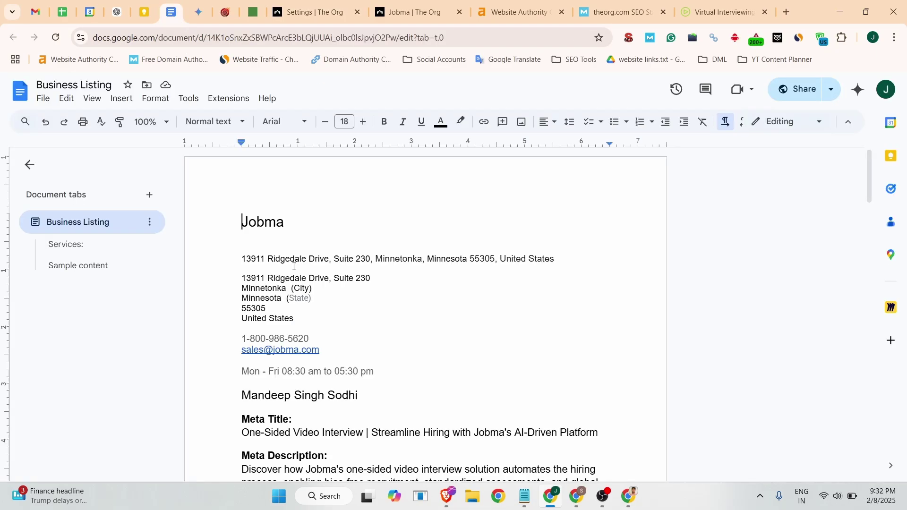
scroll(348, 349, down, 10)
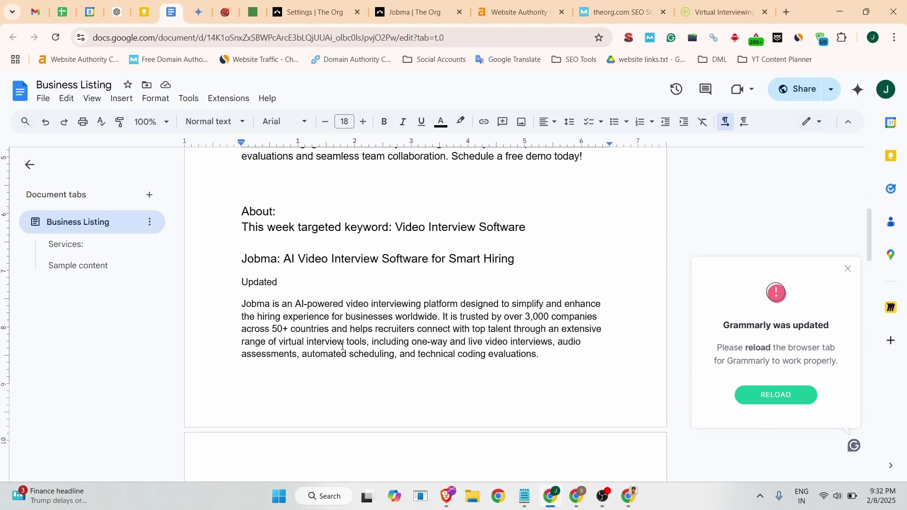
key(ctrl+Tab)
key(ctrl+Tab)
key(ctrl+Tab)
key(ctrl+Tab)
scroll(220, 320, down, 4)
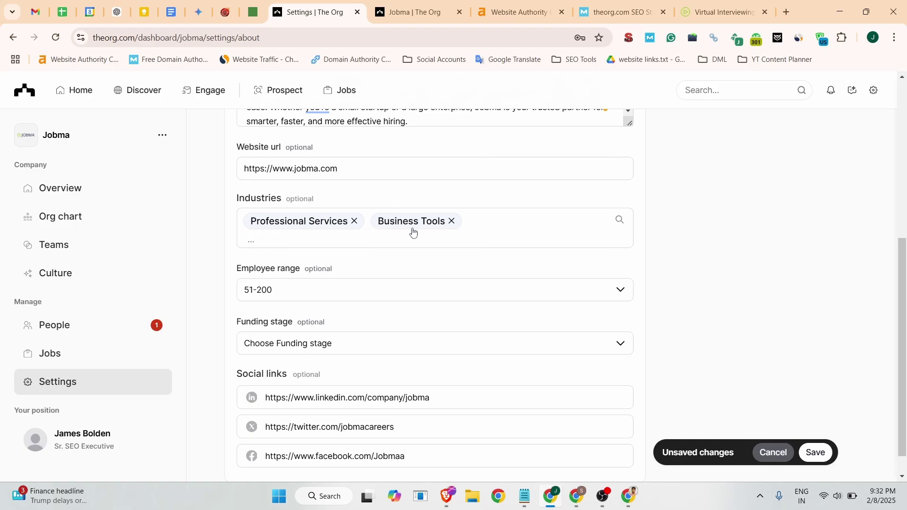
Add Software ('soft') and Employee Benefits ('emplo') to Jobma's industries.
click(286, 241)
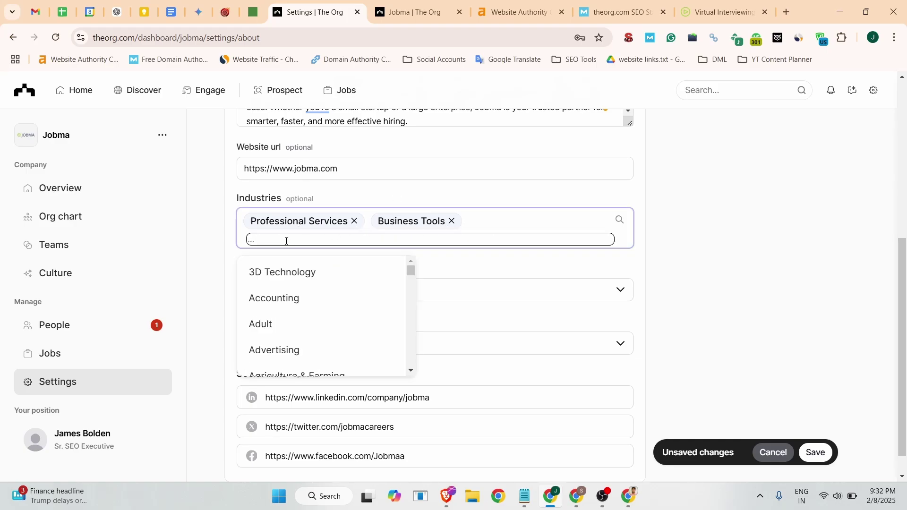
text(soft)
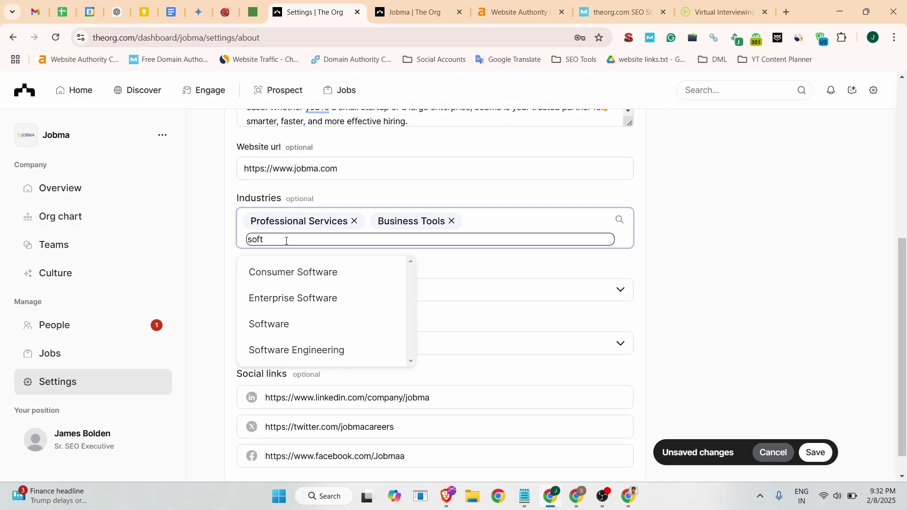
click(290, 324)
text(em)
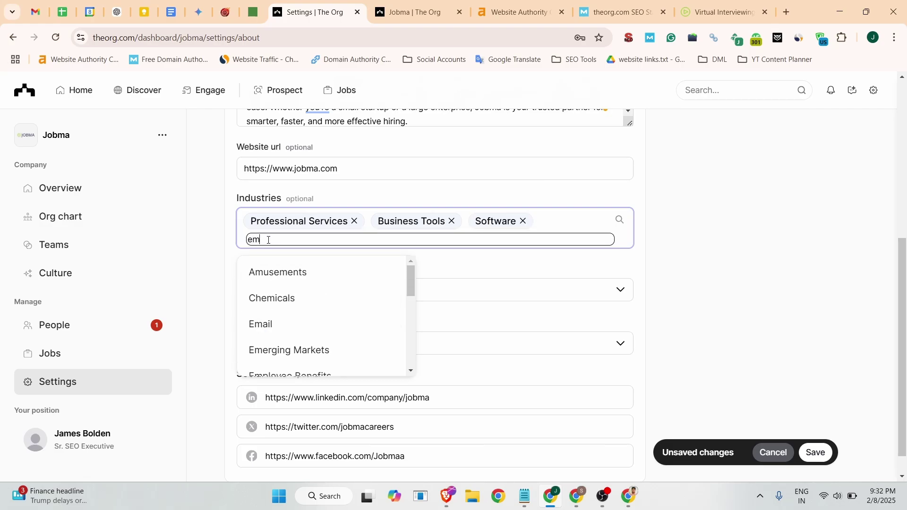
text(plo)
click(280, 271)
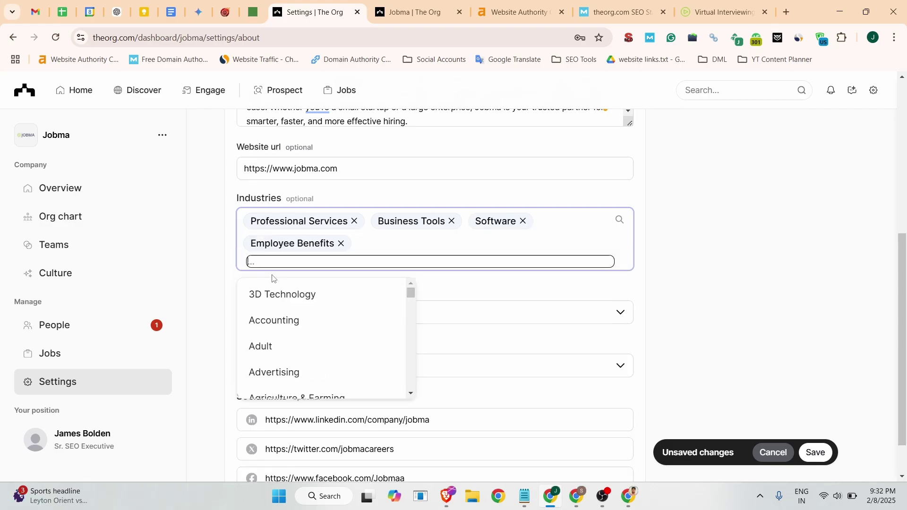
click(228, 284)
scroll(261, 328, down, 1)
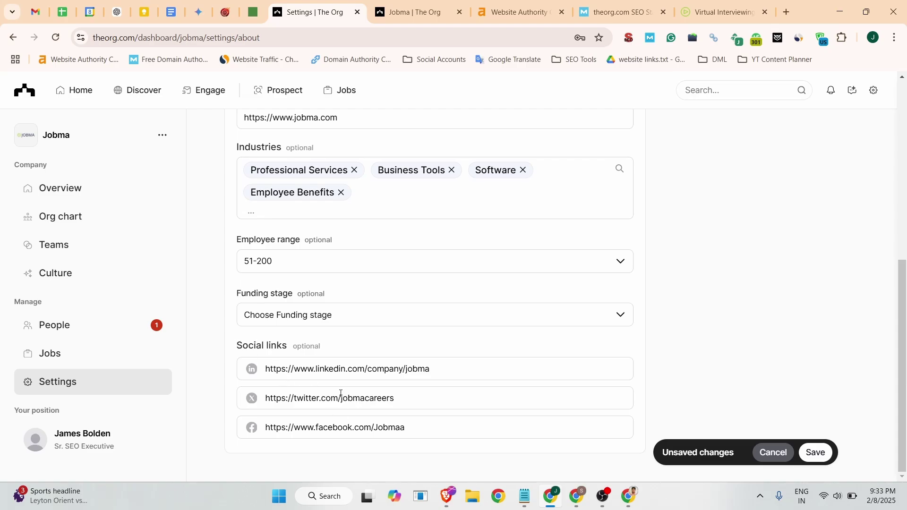
Set the X link to x.com/jobmainterview and Facebook to facebook.com/JobmaInterview, then save.
drag(437, 395, 264, 398)
click(708, 15)
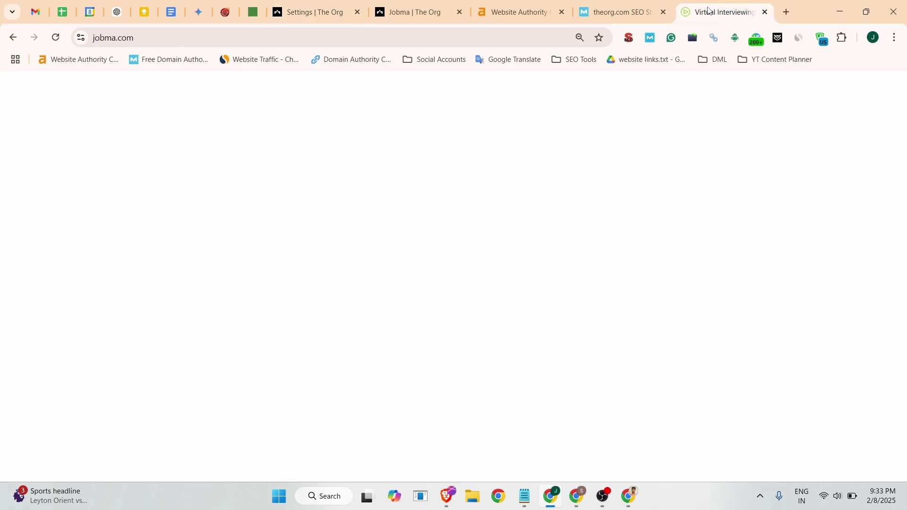
click(311, 12)
scroll(466, 254, up, 5)
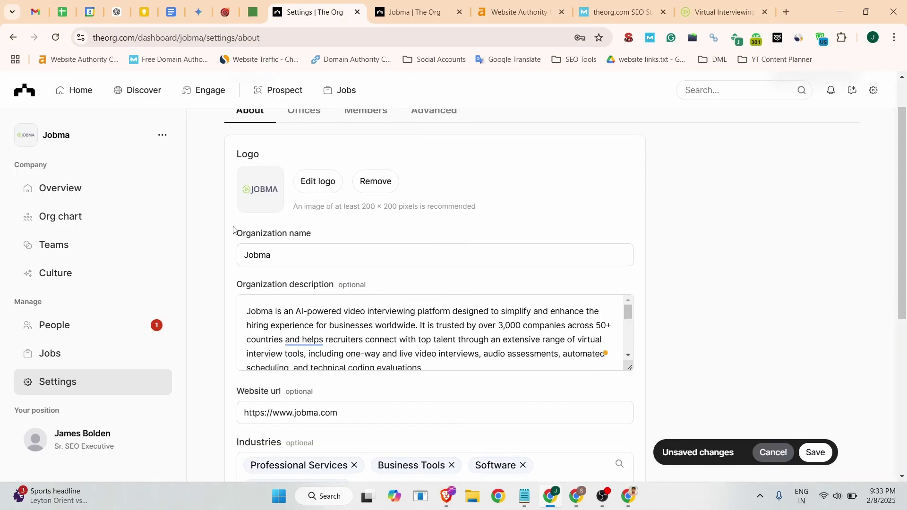
scroll(439, 242, down, 6)
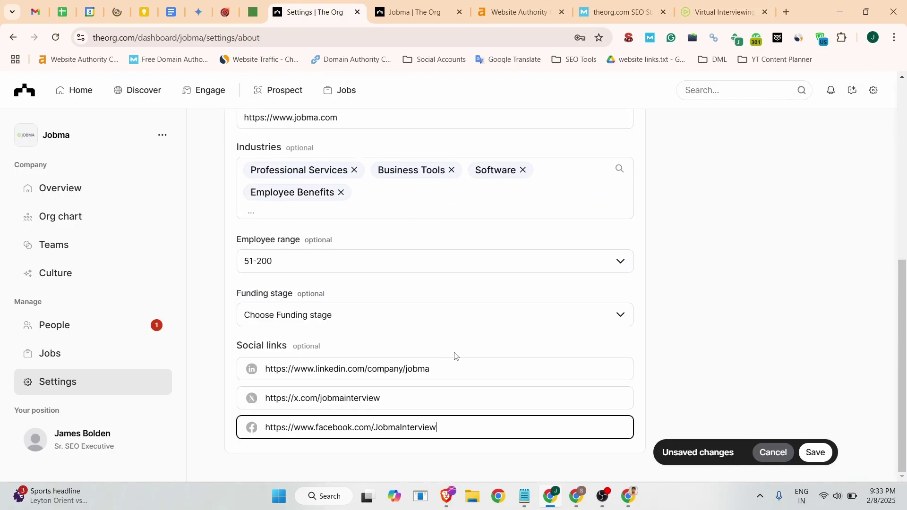
click(815, 452)
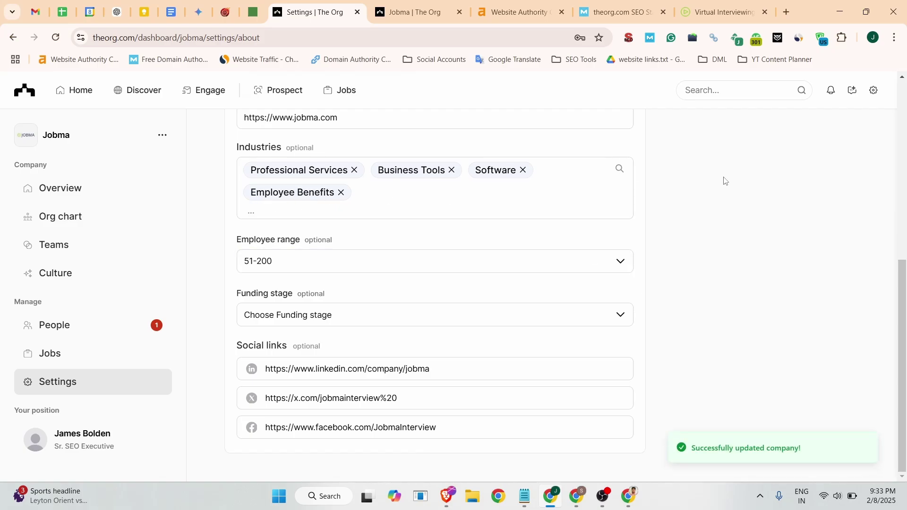
scroll(581, 252, up, 6)
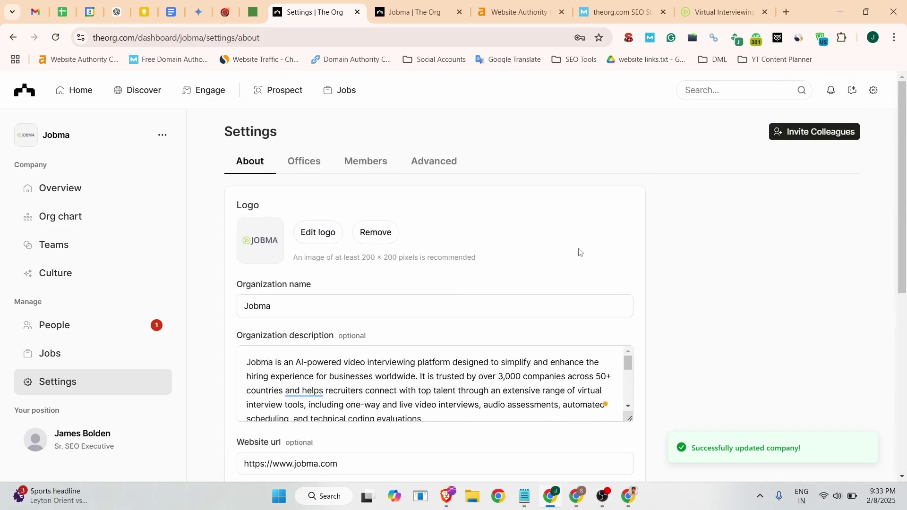
click(56, 136)
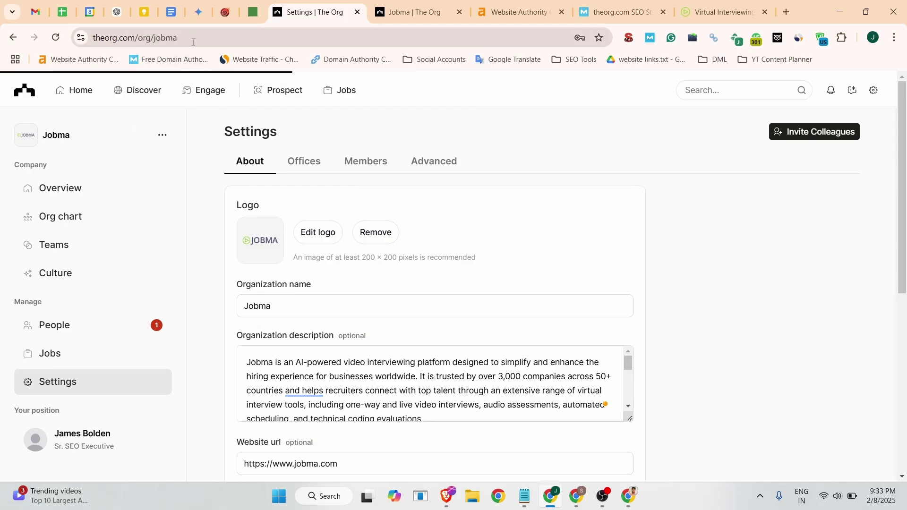
click(193, 38)
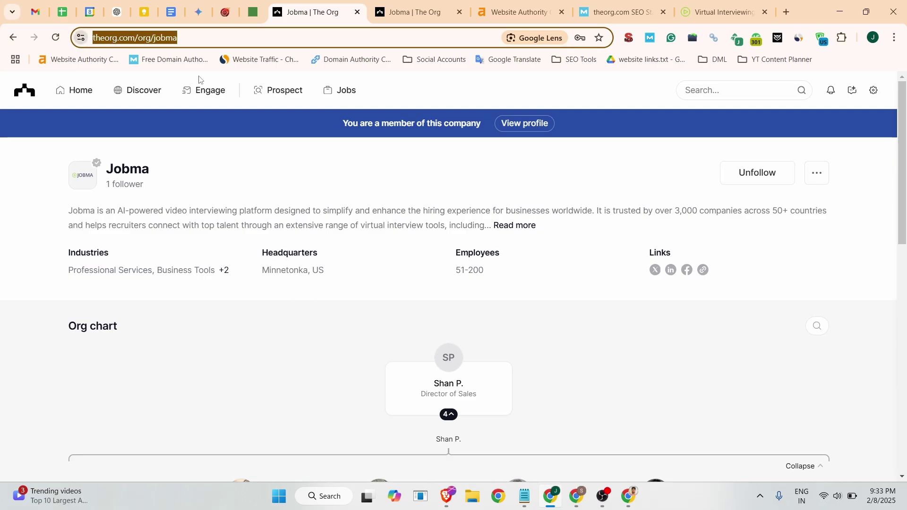
click(514, 225)
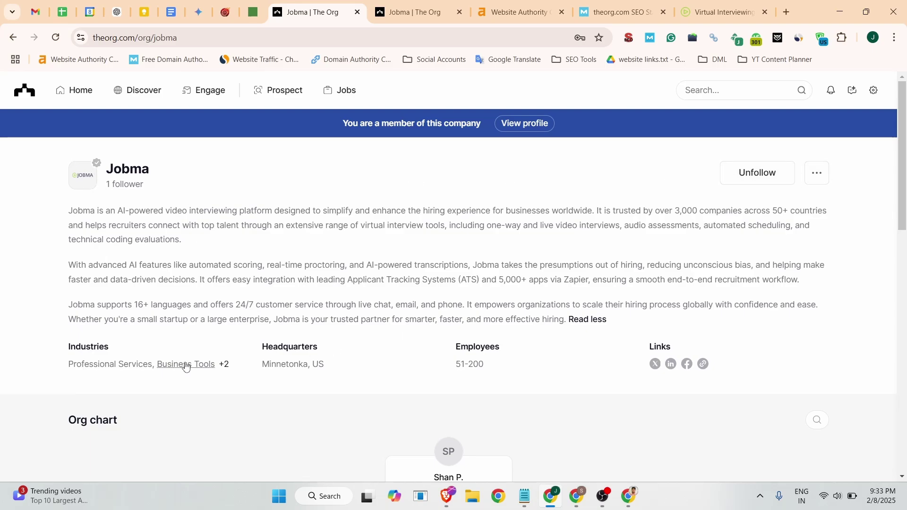
right_click(704, 364)
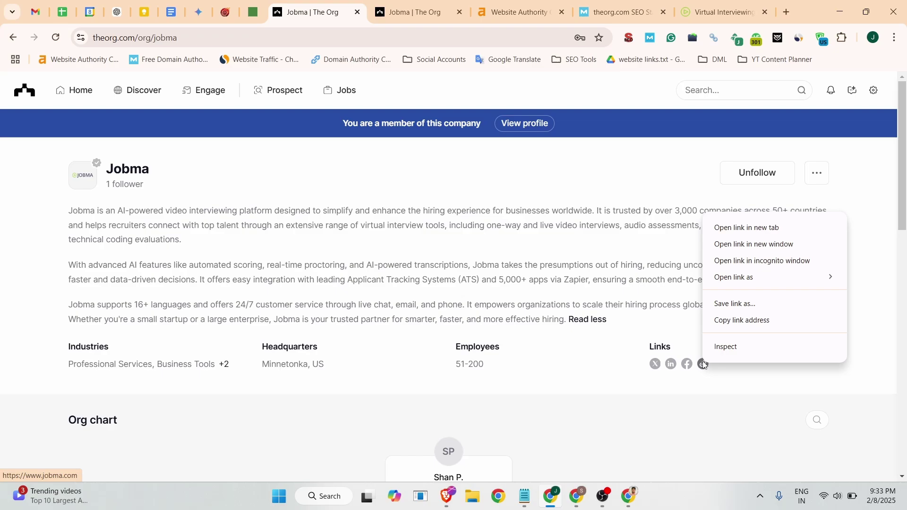
click(727, 348)
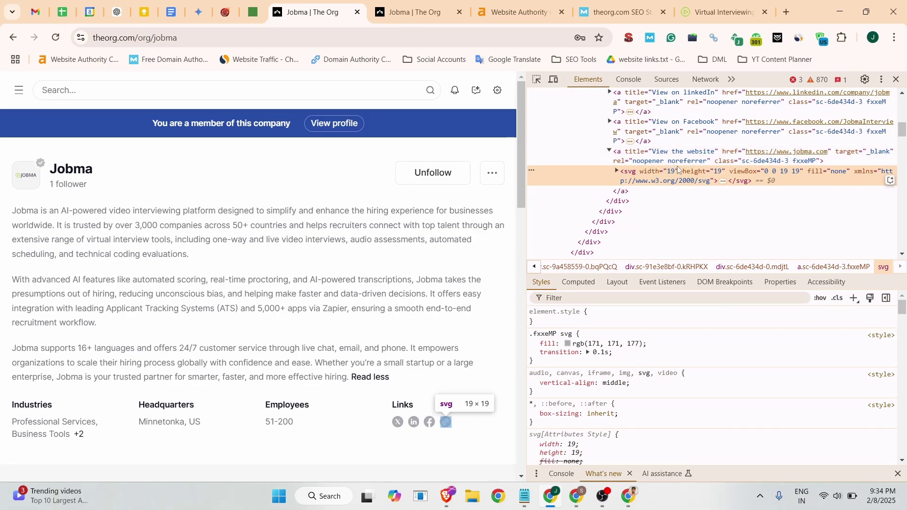
click(897, 80)
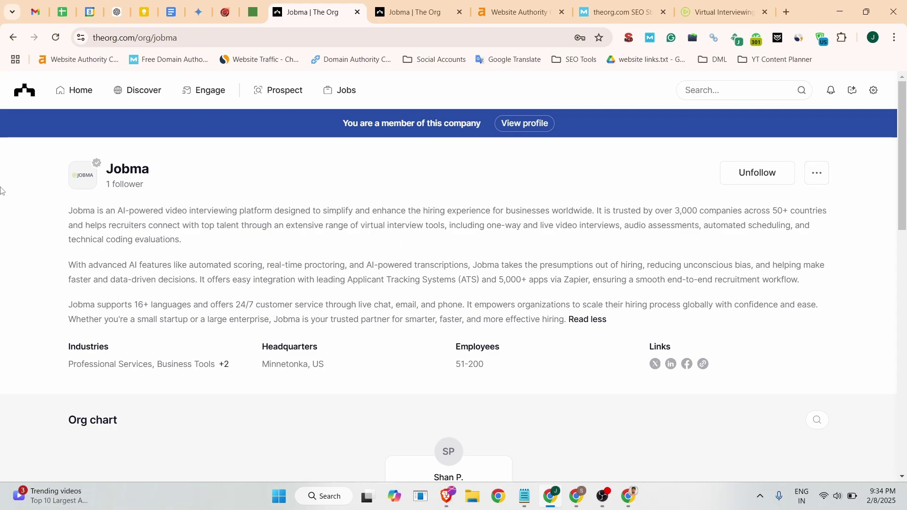
click(818, 176)
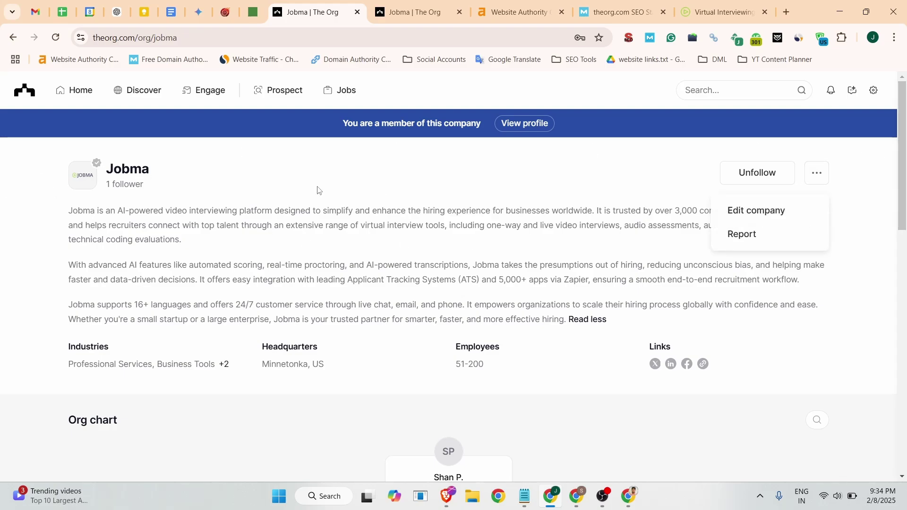
click(297, 207)
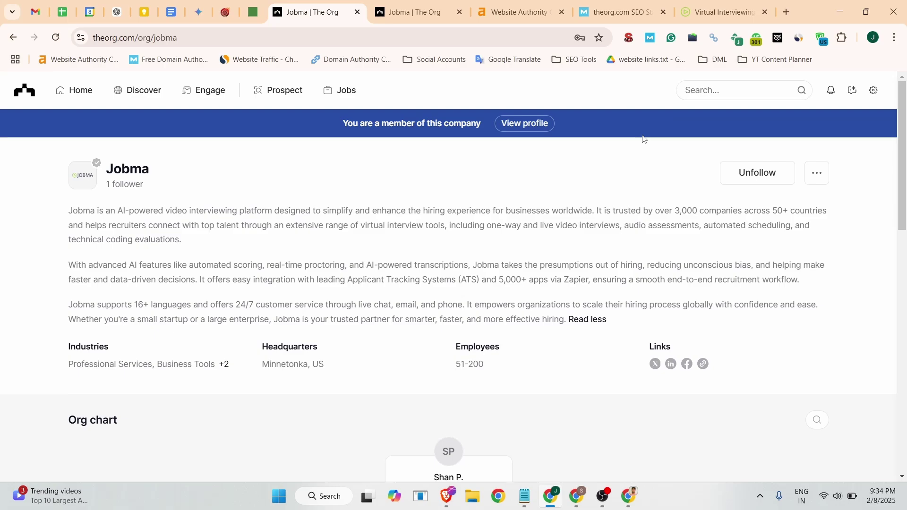
click(13, 37)
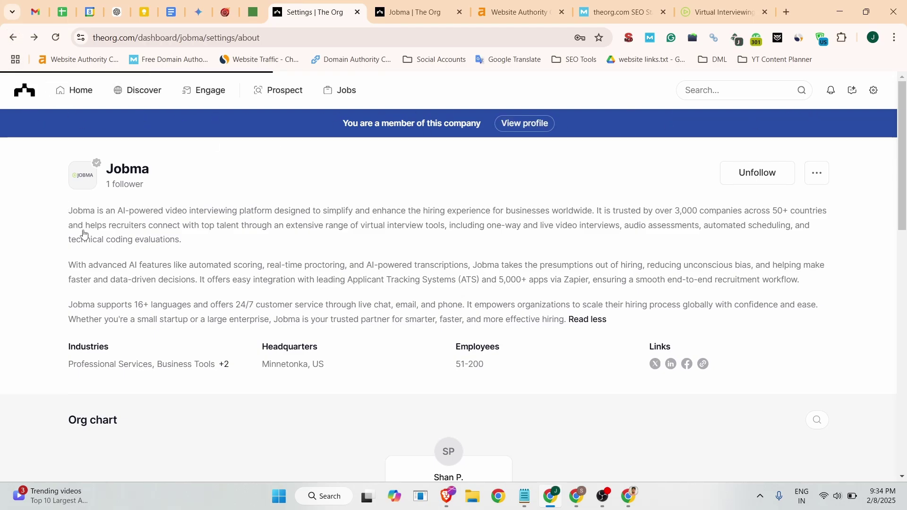
Upload the jobma_logo image as Jobma's new logo and save the company.
click(321, 234)
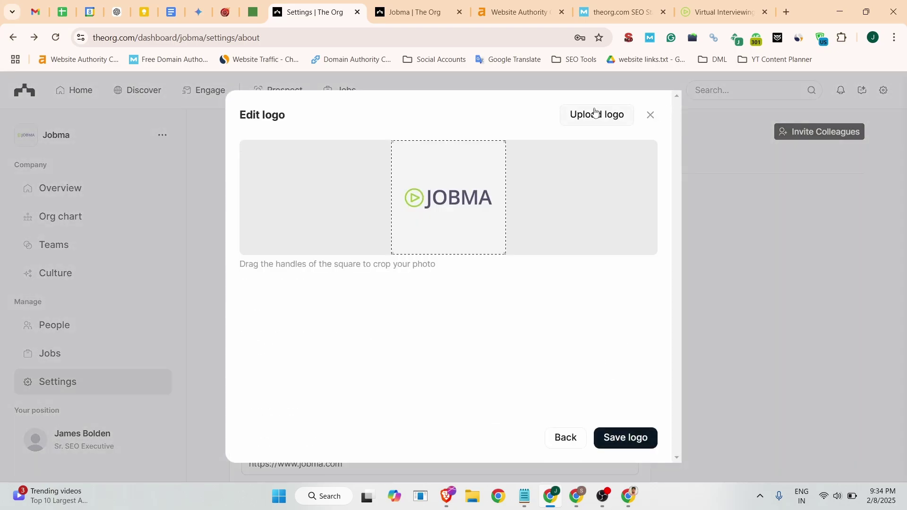
click(573, 118)
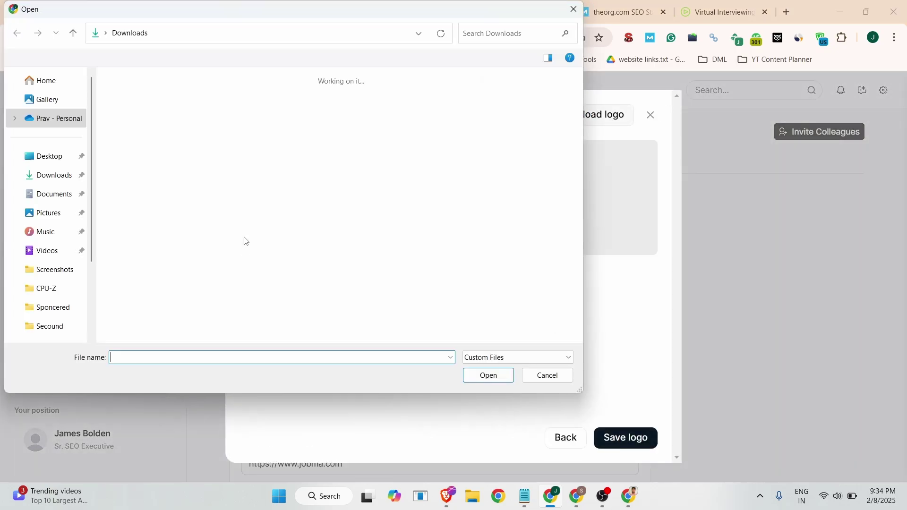
click(469, 282)
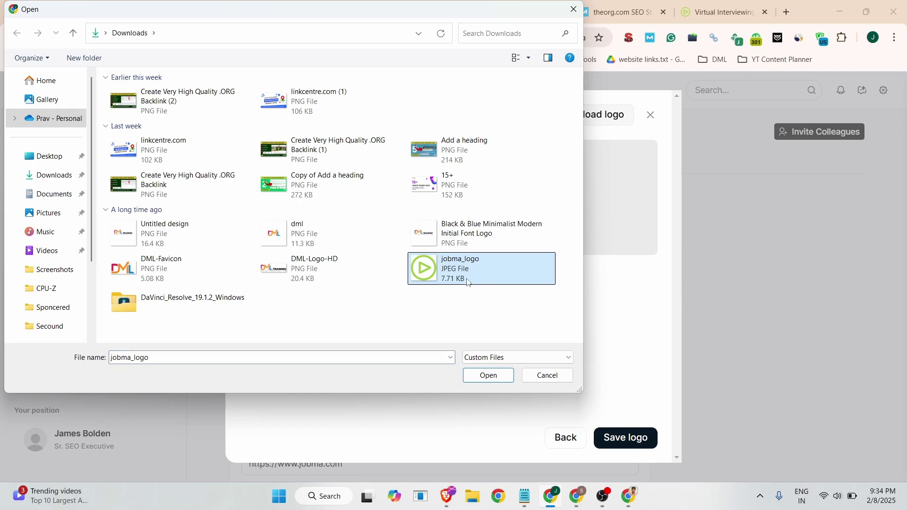
click(488, 375)
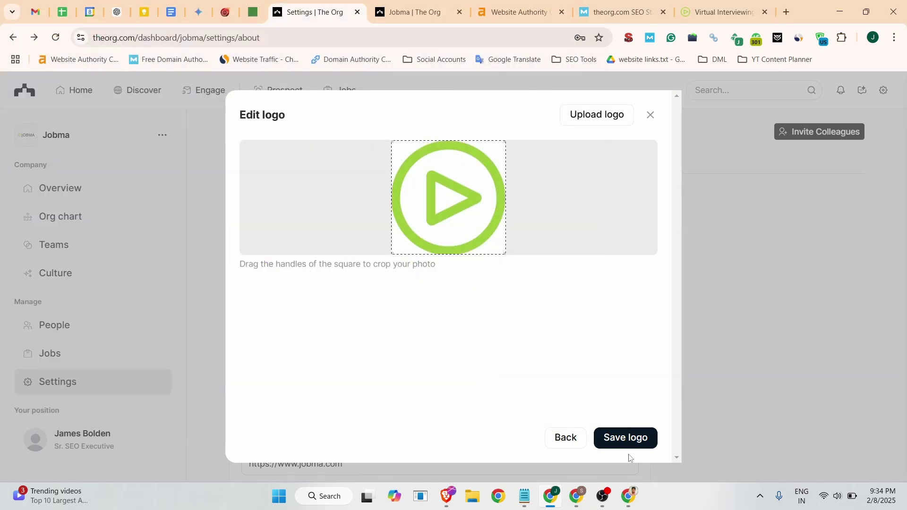
click(627, 437)
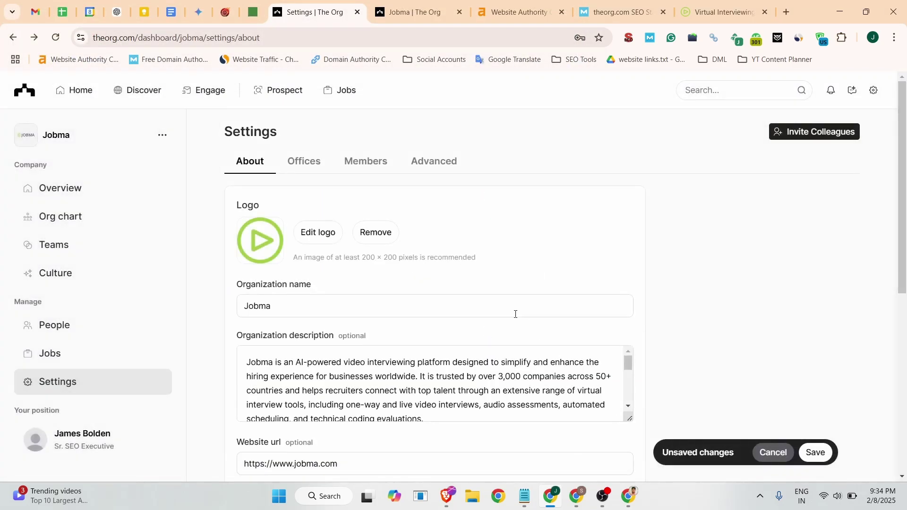
click(815, 453)
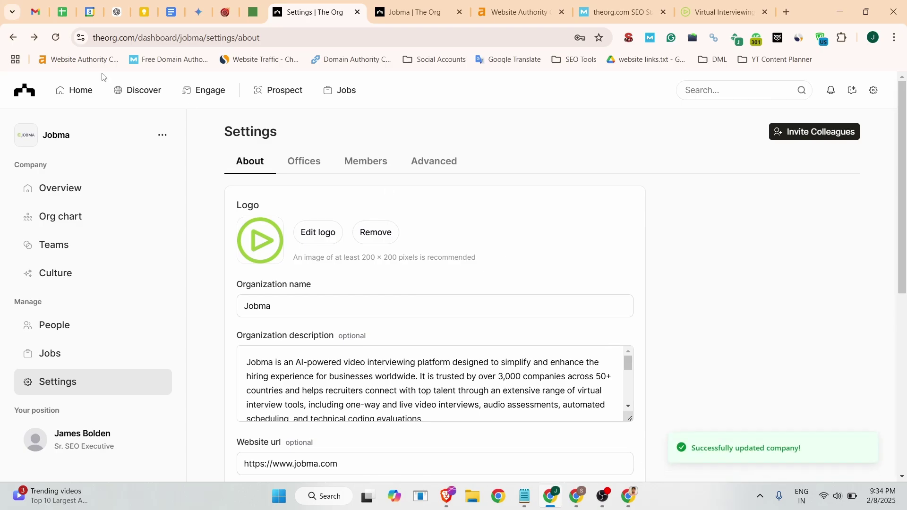